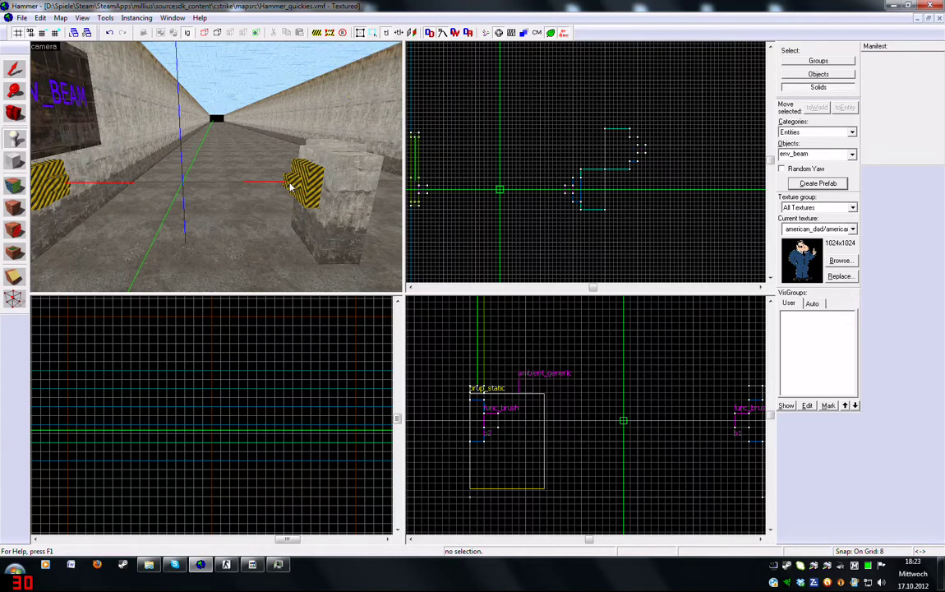
Place an env_beam entity in the open space between the two small striped func_brush blocks
scroll(207, 182, "down", 2)
left_click_drag(207, 182, 290, 187)
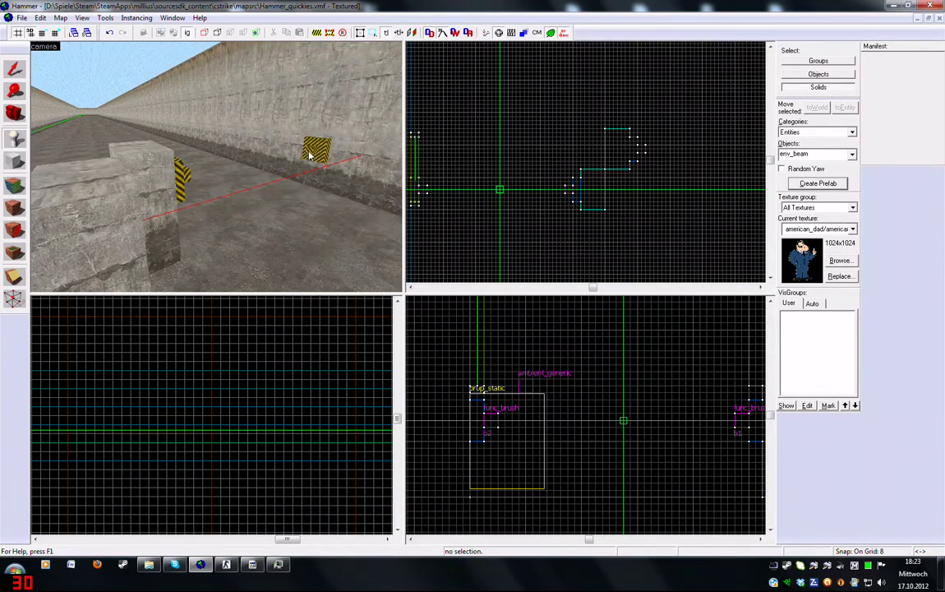
left_click_drag(172, 172, 170, 177)
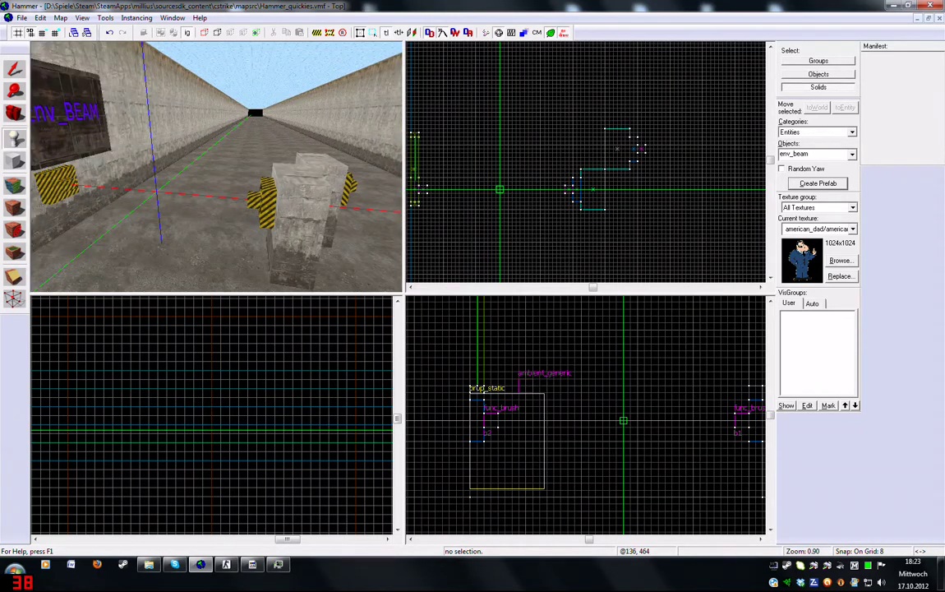
left_click(155, 190)
key("shift+s")
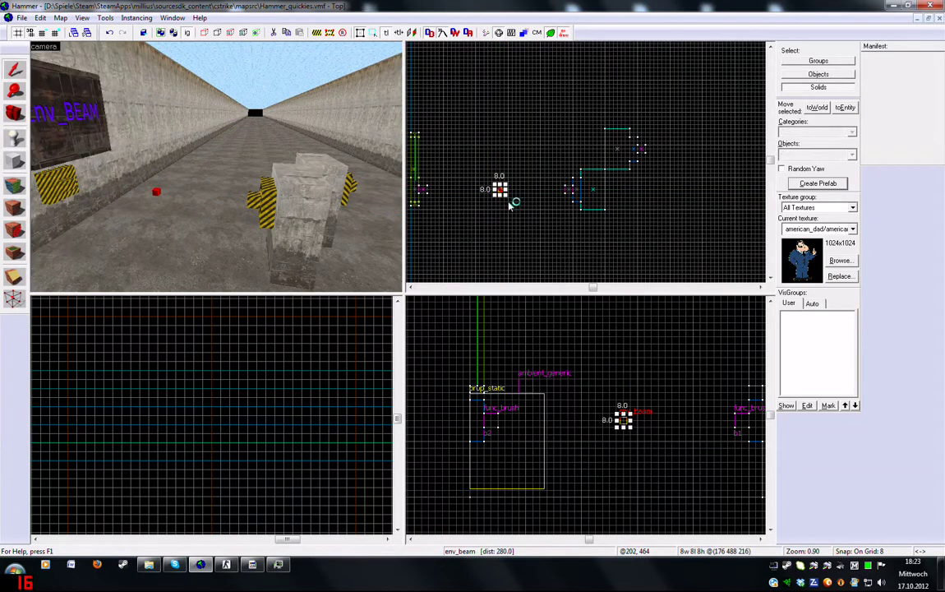
Examine the properties of the env_beam and inspect the two small striped brushes on either side of it
key("alt+Return")
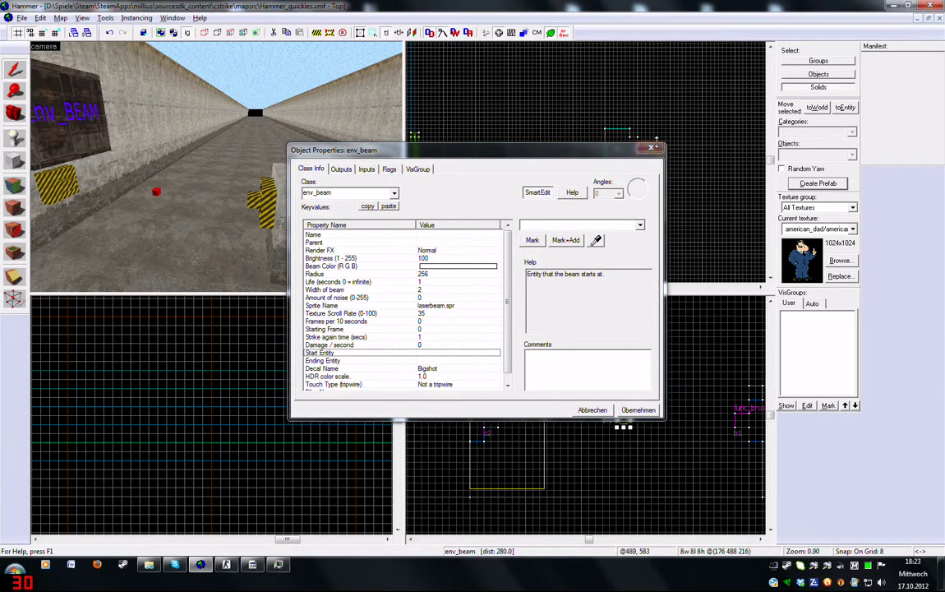
left_click(651, 150)
key("alt+Return")
left_click(649, 151)
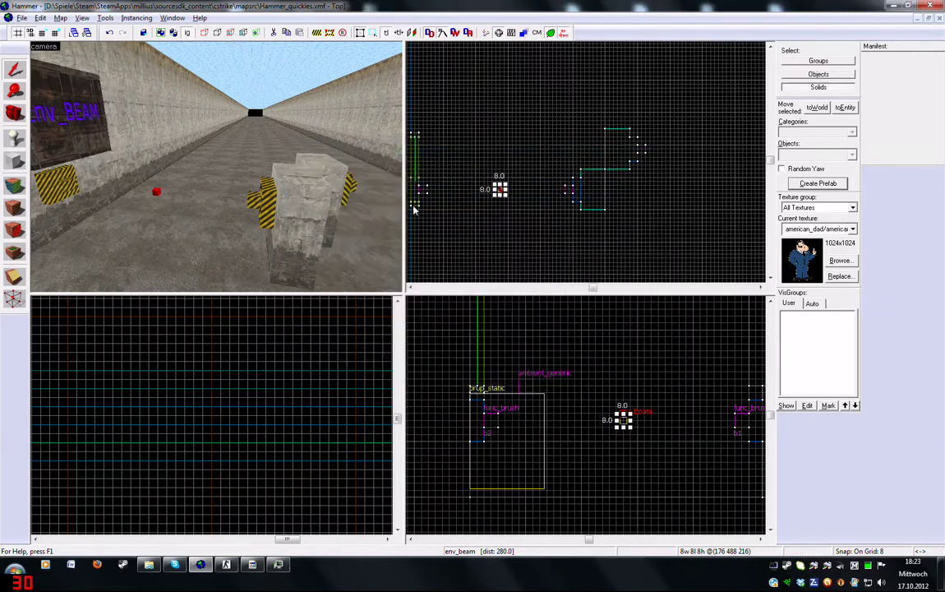
left_click(155, 190)
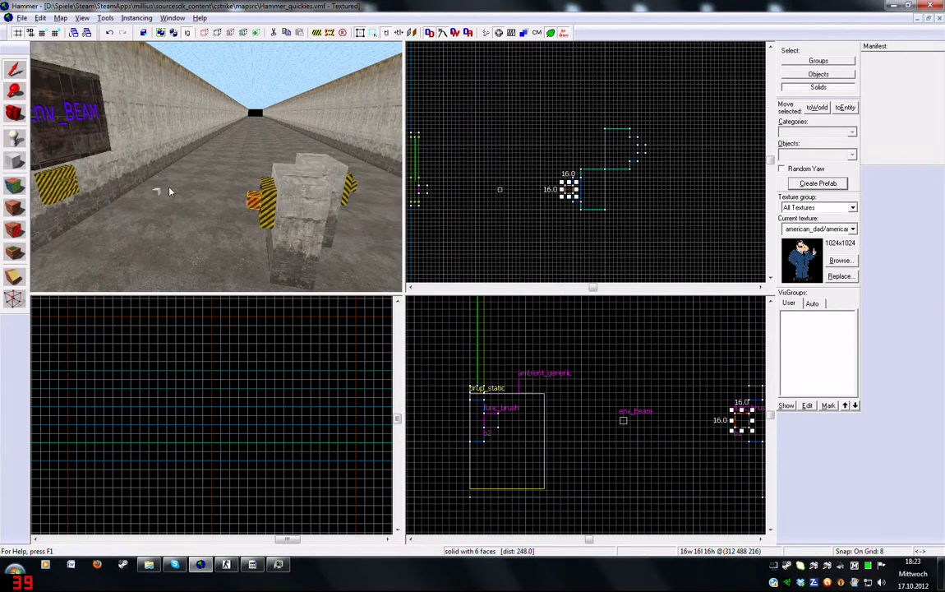
left_click(69, 168)
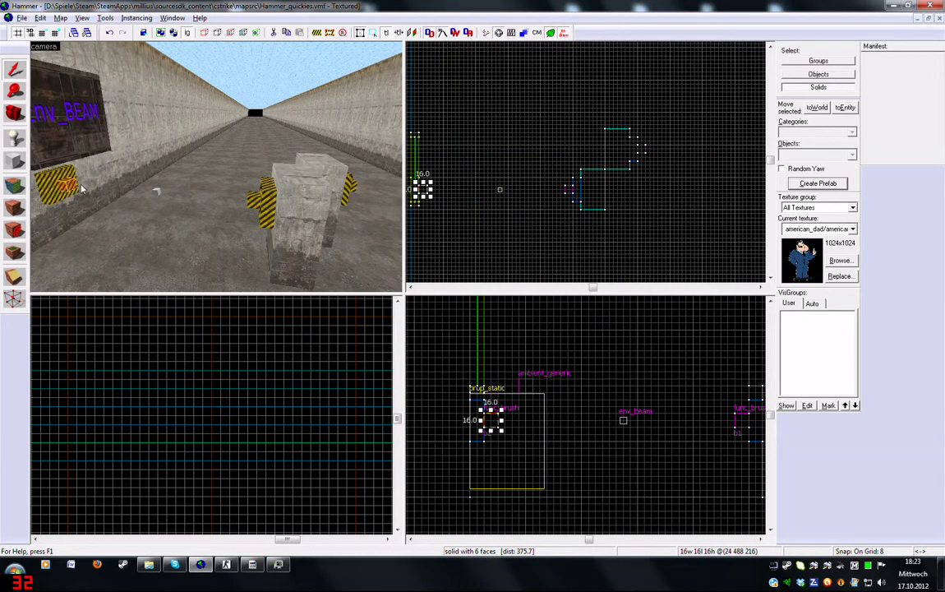
left_click(256, 202)
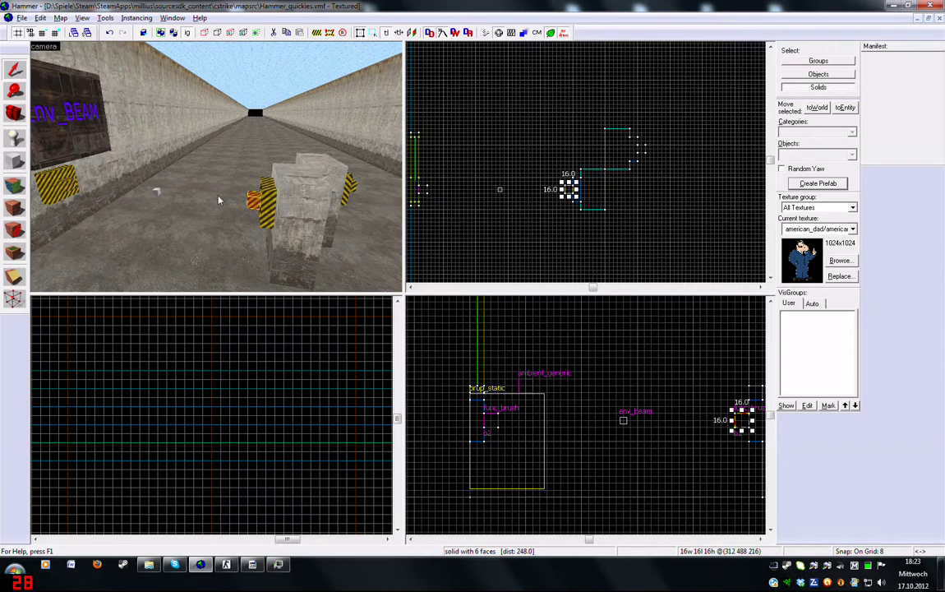
key("Escape")
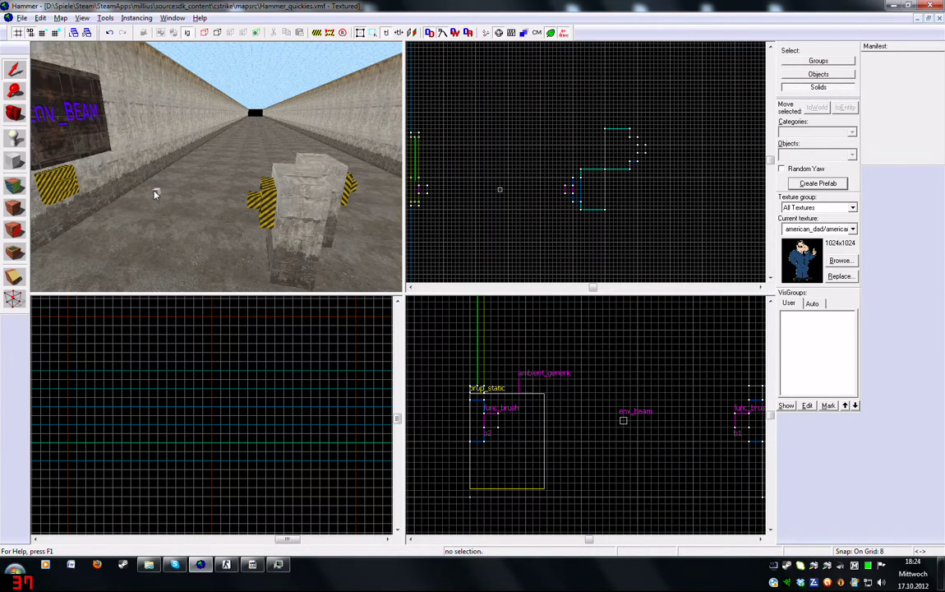
left_click(155, 194)
key("alt+Return")
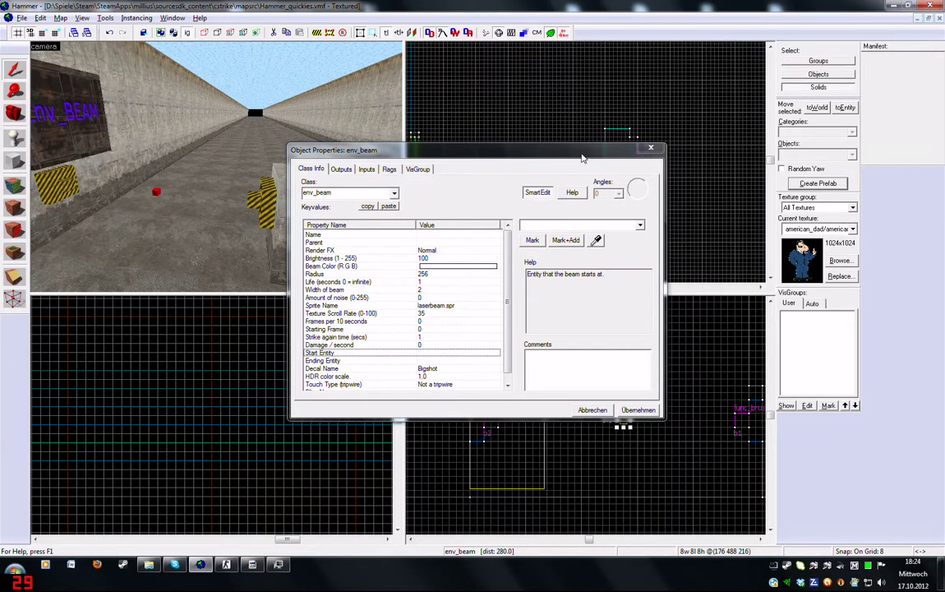
left_click(650, 148)
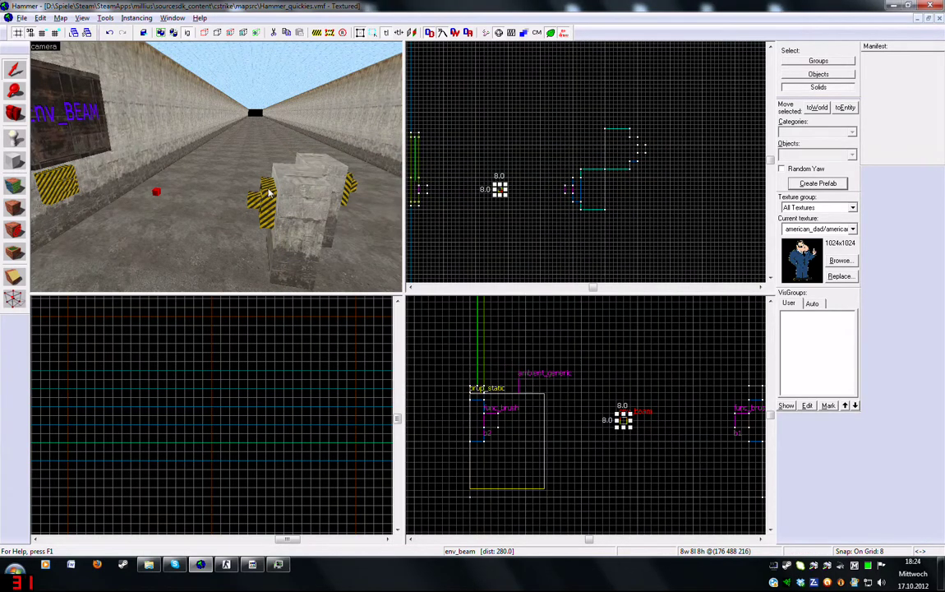
left_click(247, 198)
key("alt+Return")
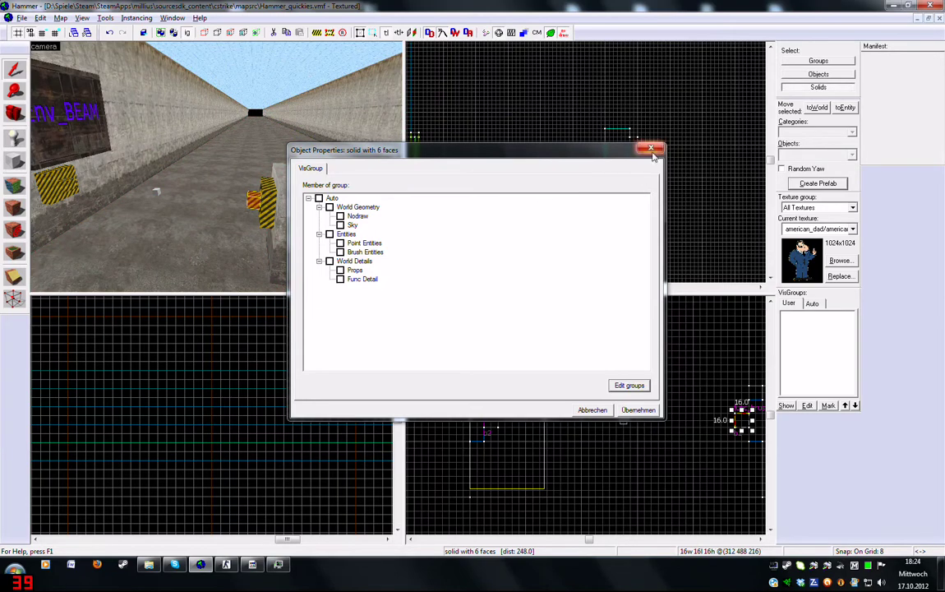
left_click(651, 148)
key("Escape")
Set the env_beam's Start Entity to b1 and Ending Entity to b2 by picking the two striped brushes, and apply
left_click(158, 191)
key("alt+Return")
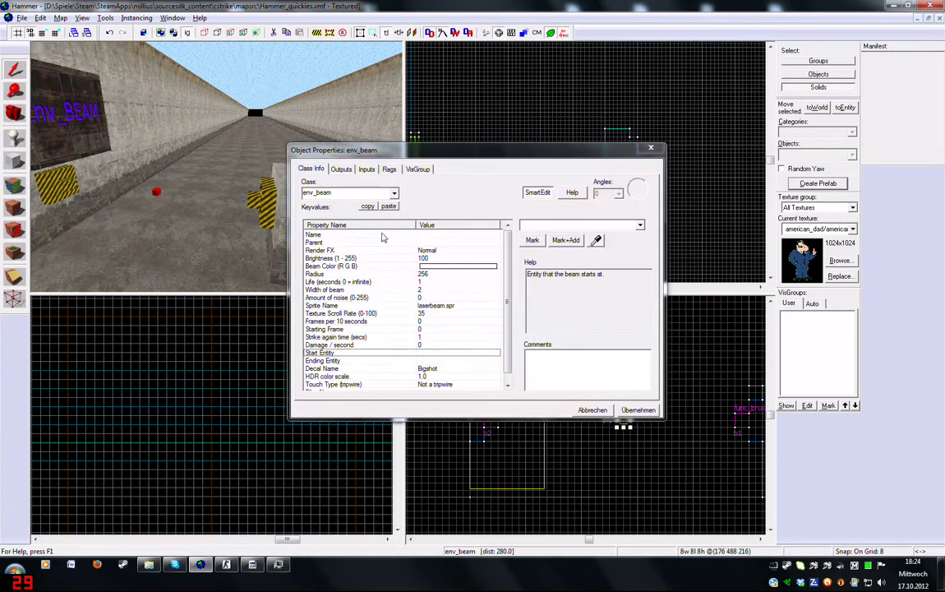
left_click(595, 240)
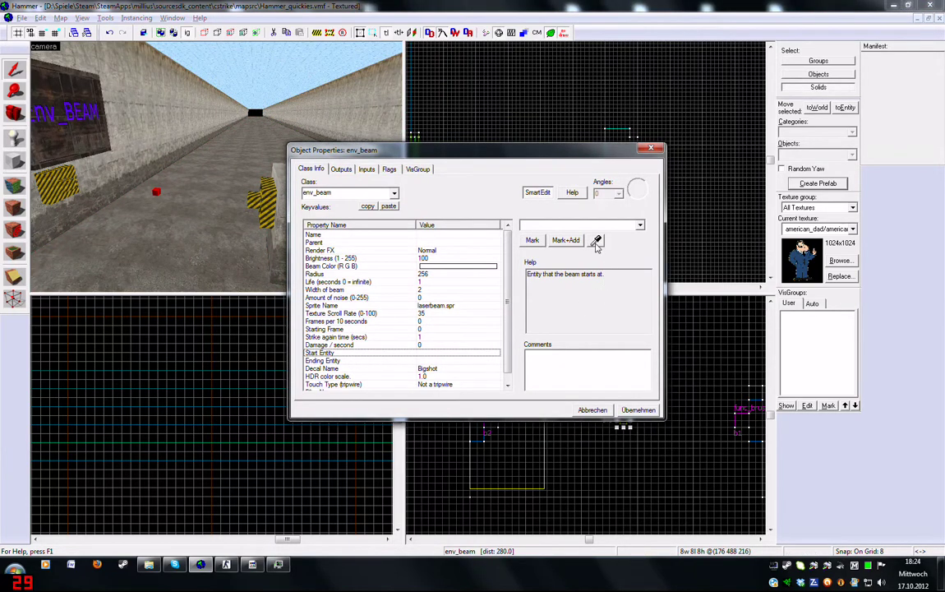
left_click(257, 204)
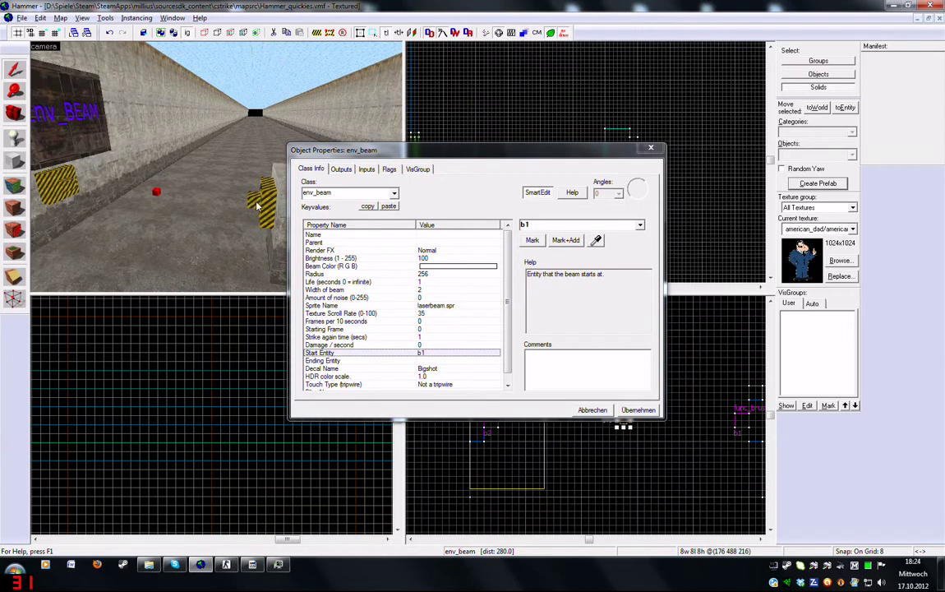
left_click(322, 360)
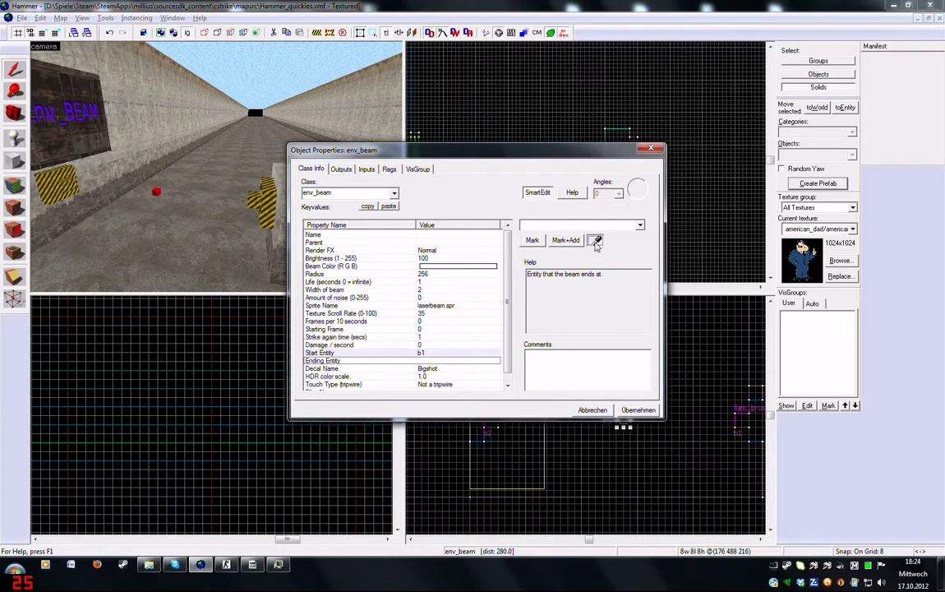
left_click(62, 160)
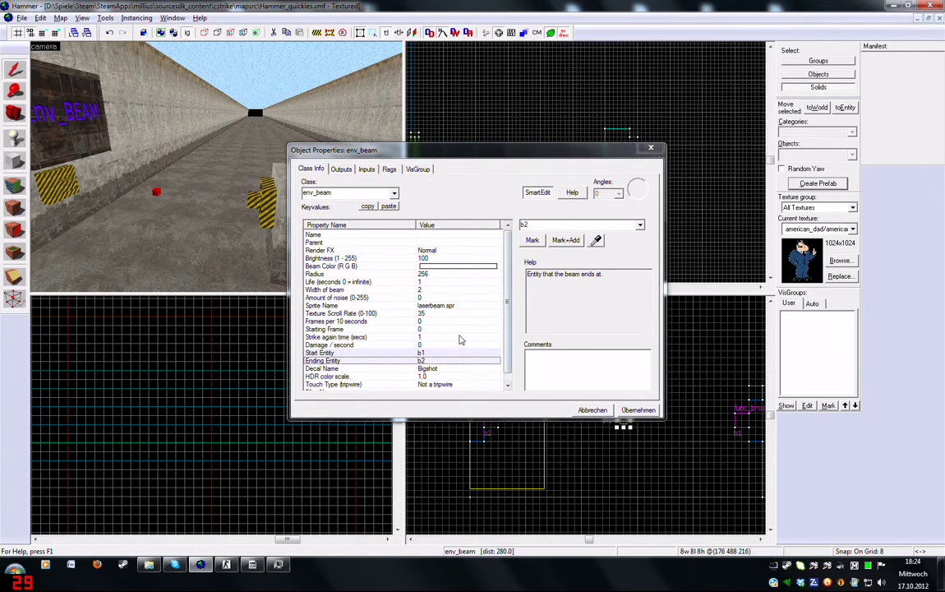
left_click(638, 409)
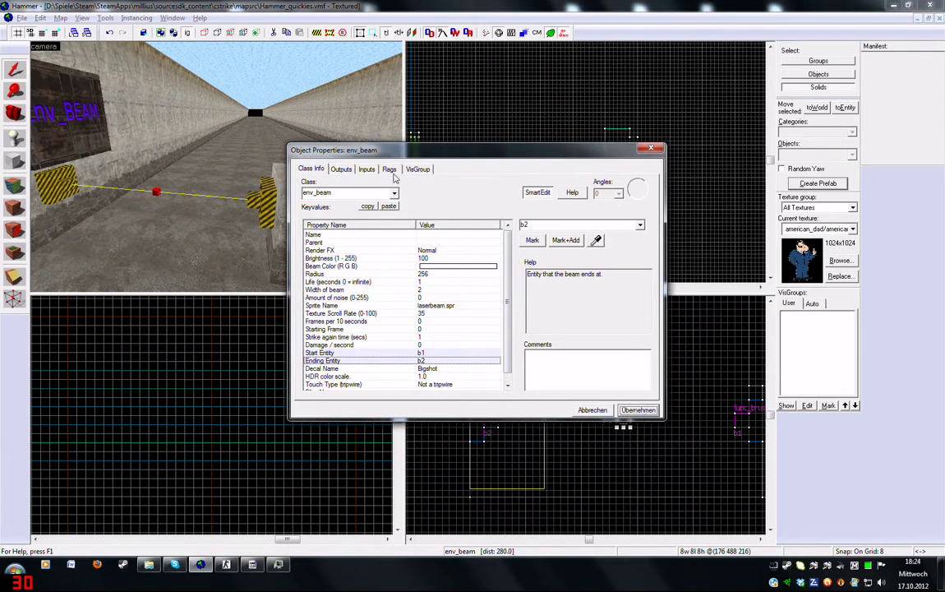
Review the first env_beam properties and set the Beam Color to pure red
left_click_drag(429, 150, 392, 177)
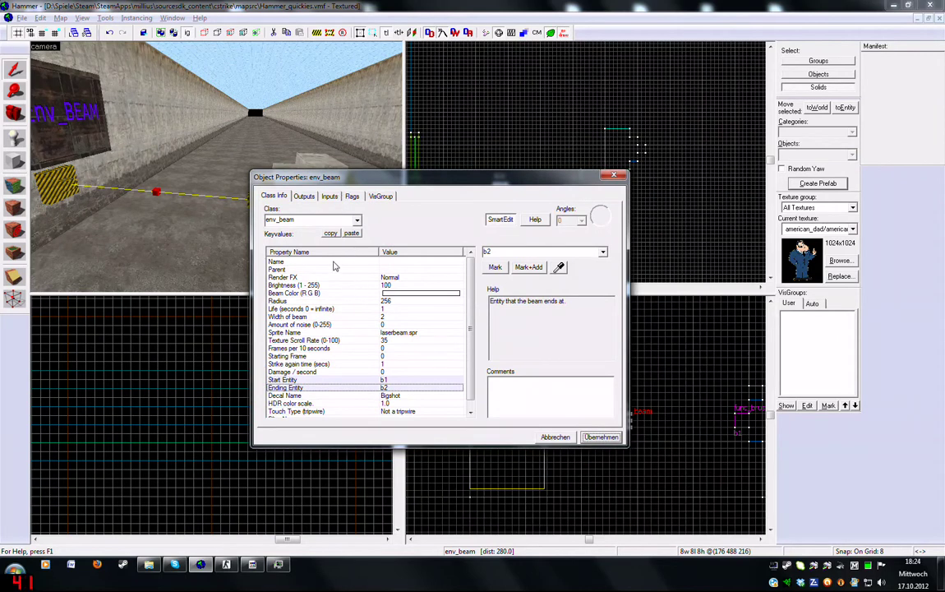
left_click(282, 262)
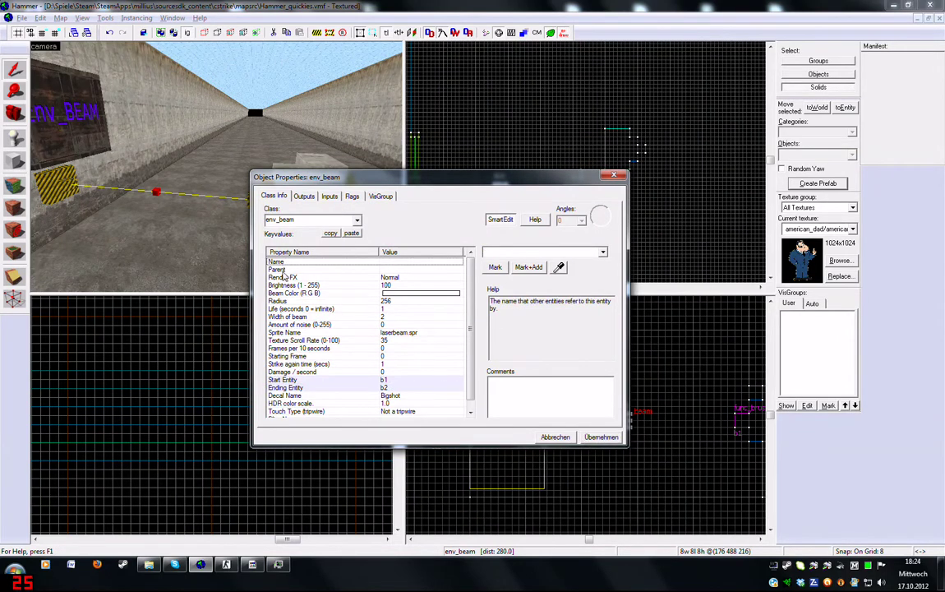
left_click(284, 269)
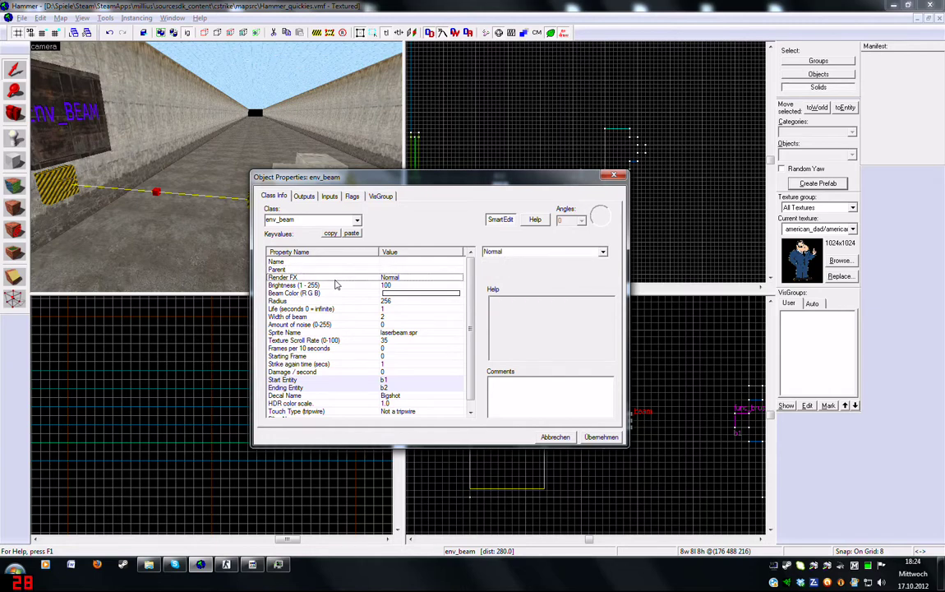
left_click(327, 286)
left_click(327, 294)
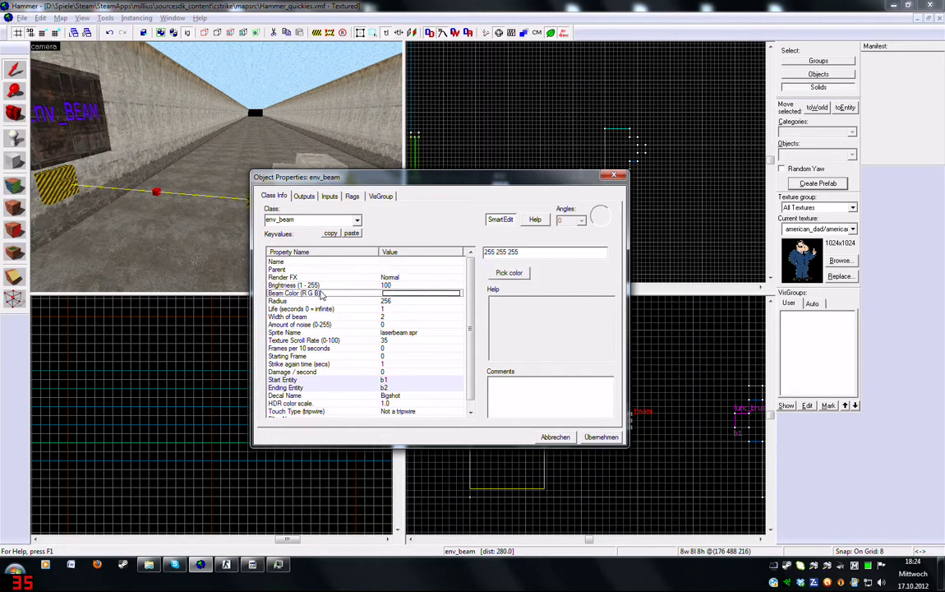
left_click(507, 272)
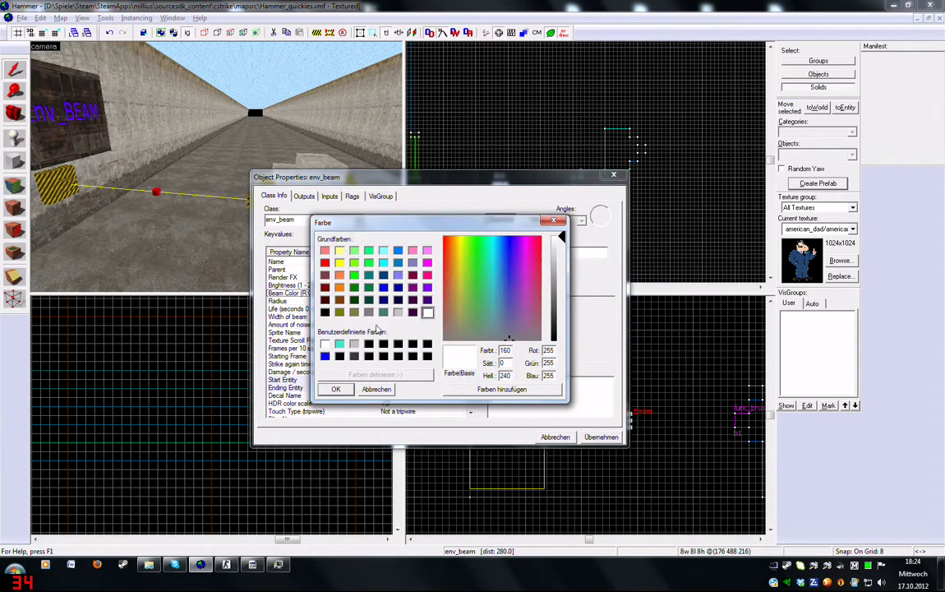
left_click(325, 262)
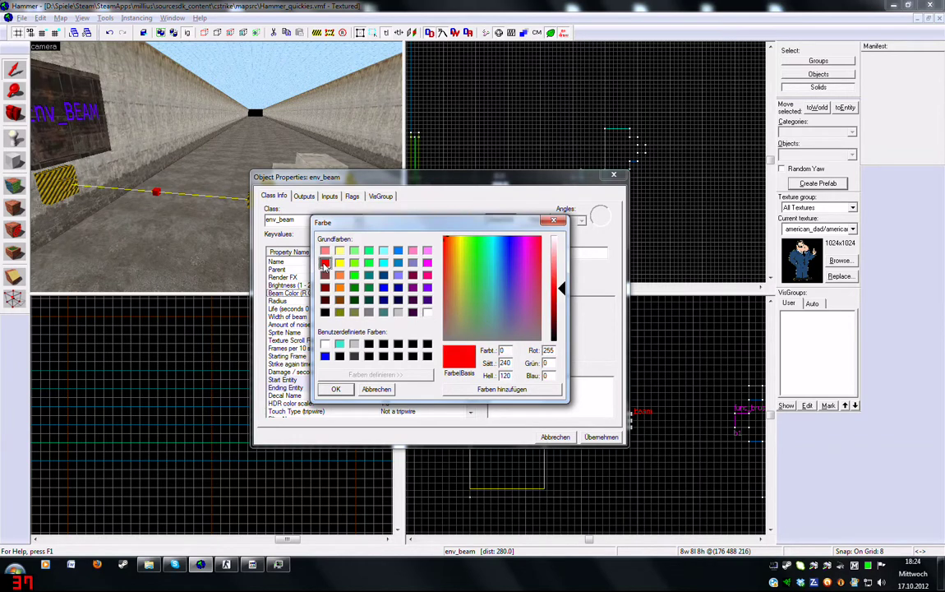
left_click(335, 389)
left_click(343, 388)
Check the Radius property and set the beam's Life to 0.3 seconds
left_click(383, 308)
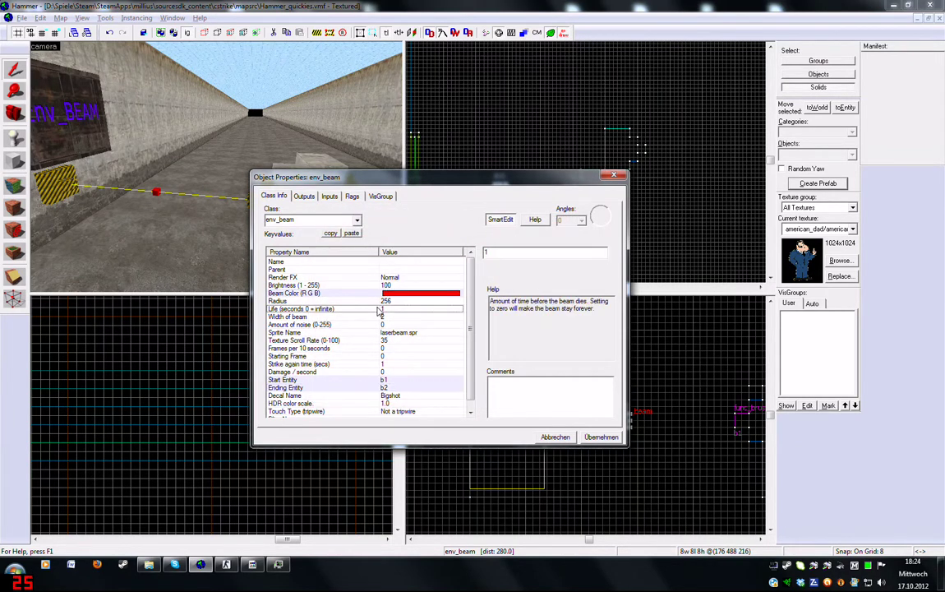
left_click(383, 301)
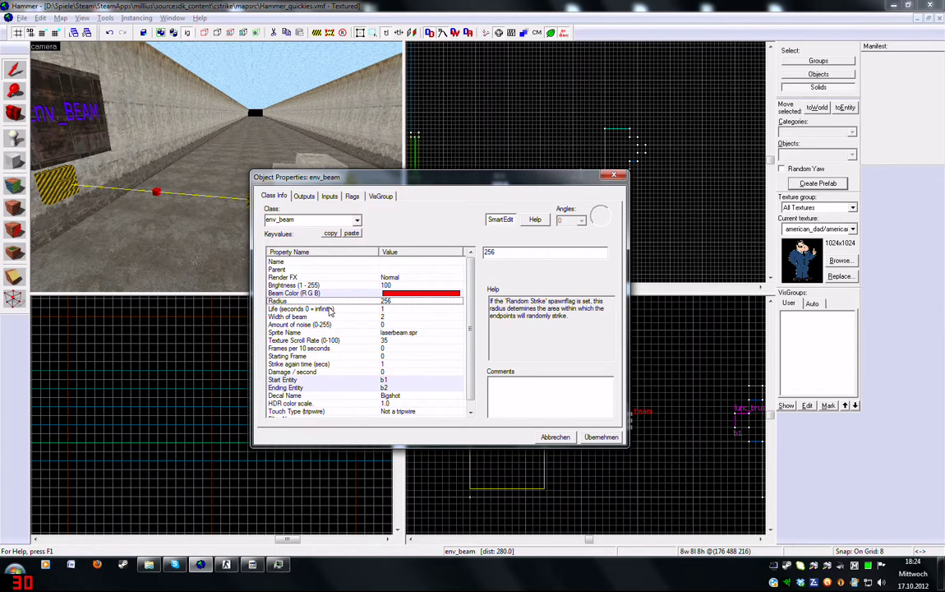
left_click(330, 309)
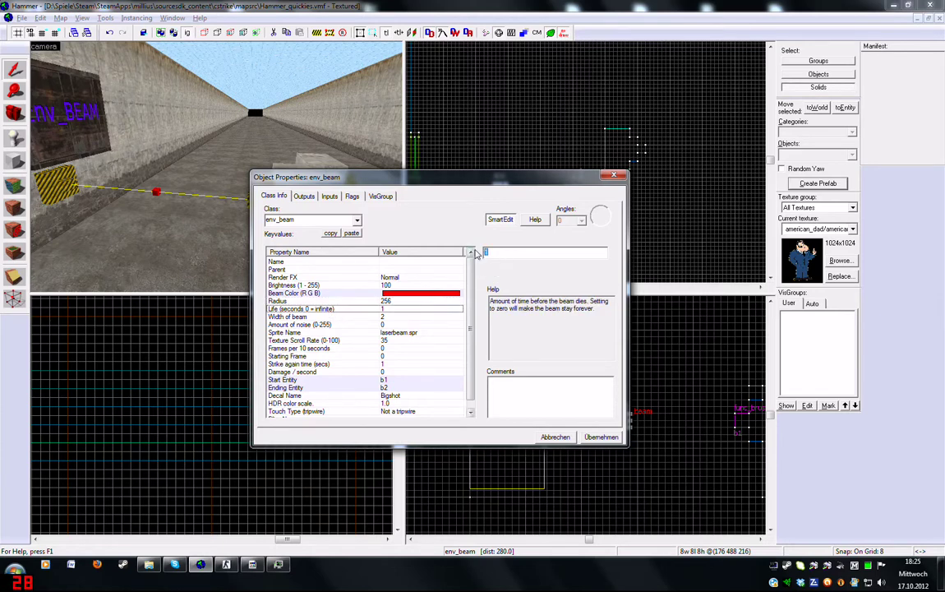
left_click(485, 253)
type("0.3")
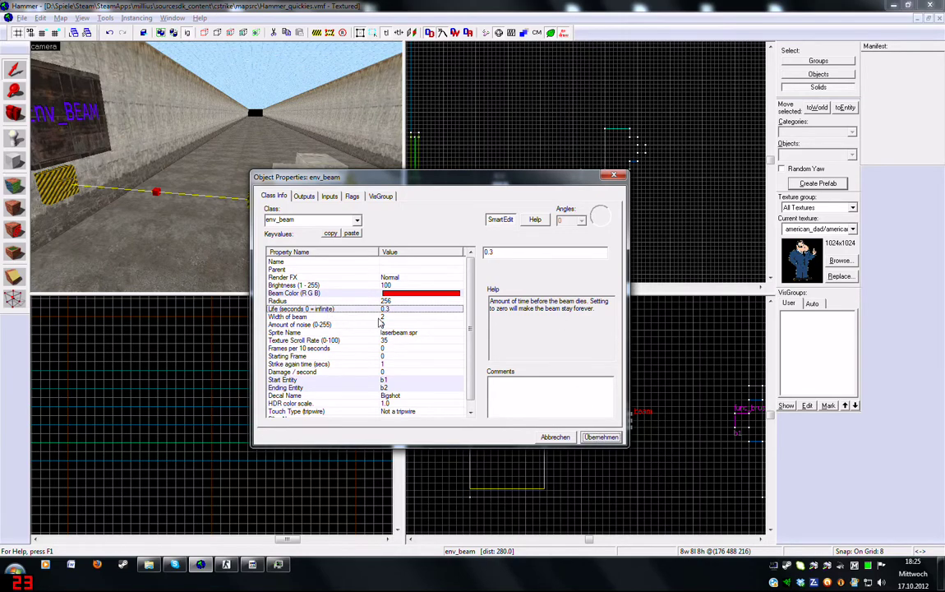
Set both the beam's width and its amount of noise to 5, applying the changes
left_click(381, 318)
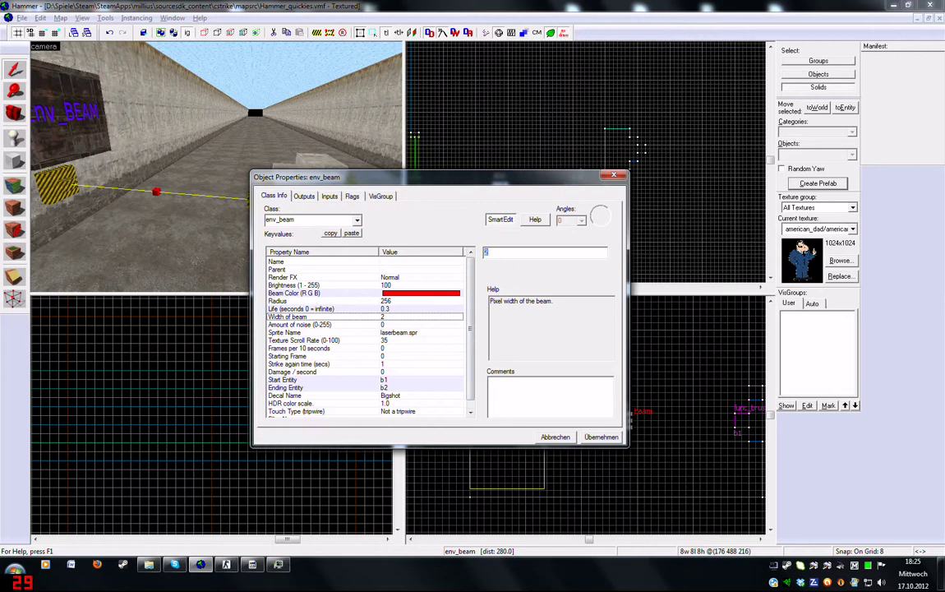
type("5")
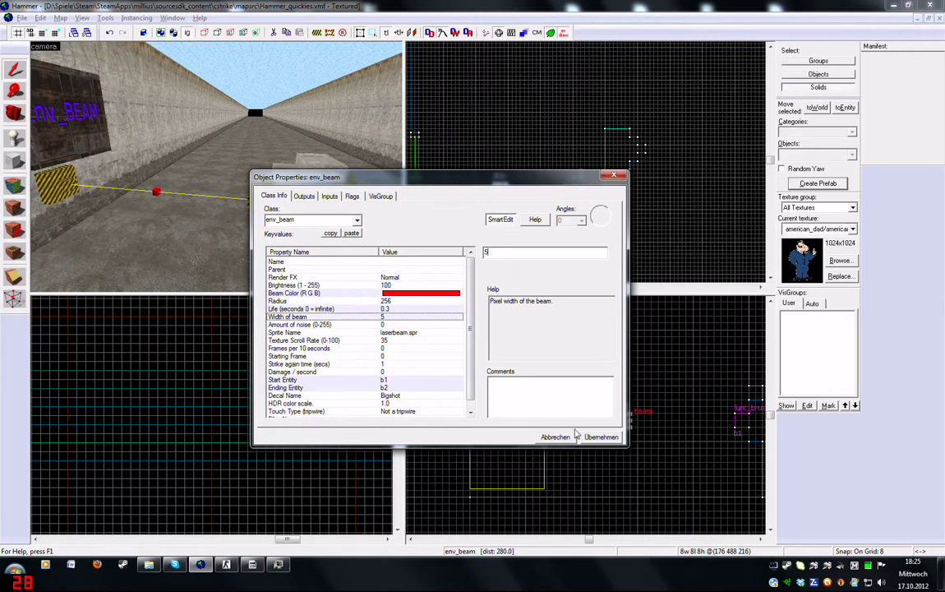
left_click(598, 436)
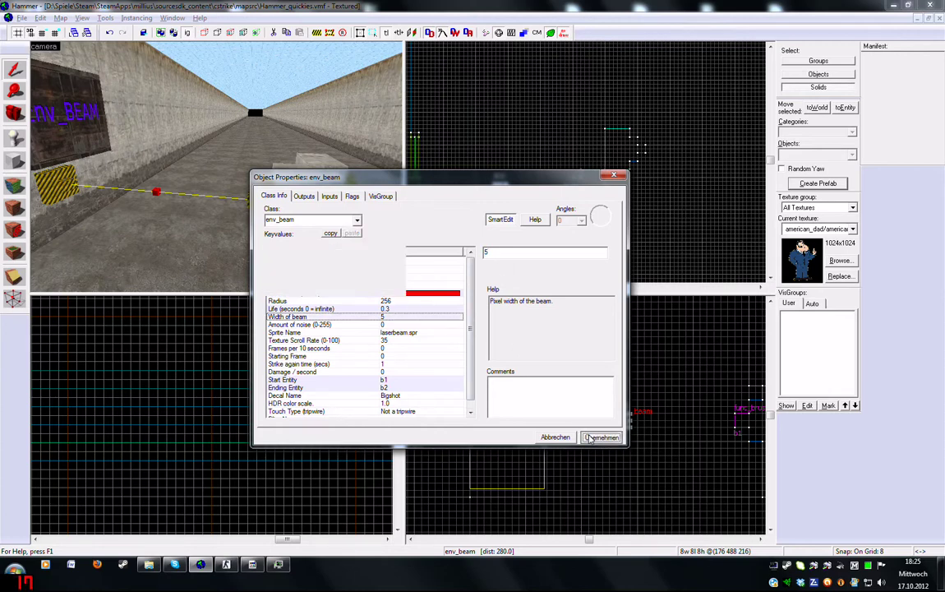
left_click(354, 325)
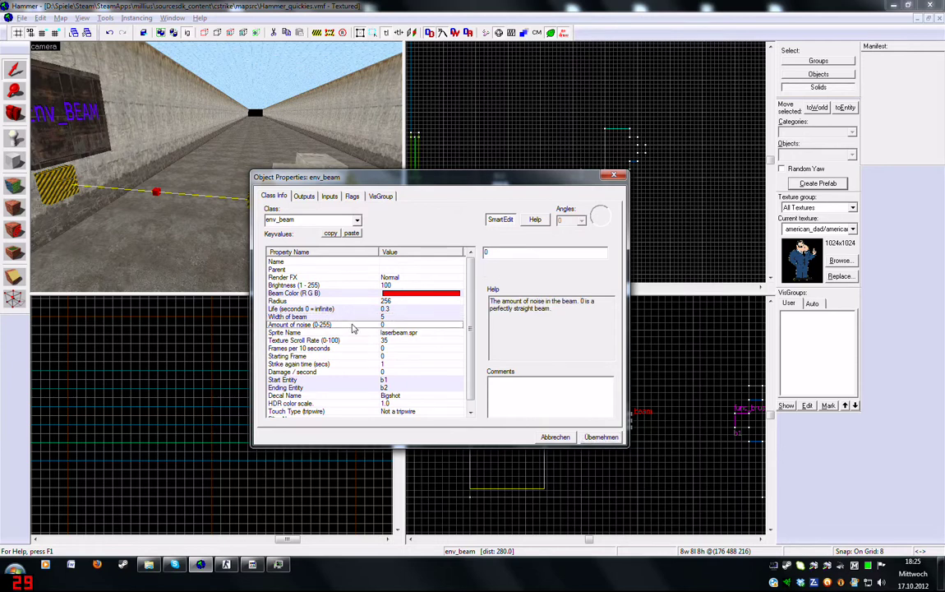
left_click(497, 253)
type("5")
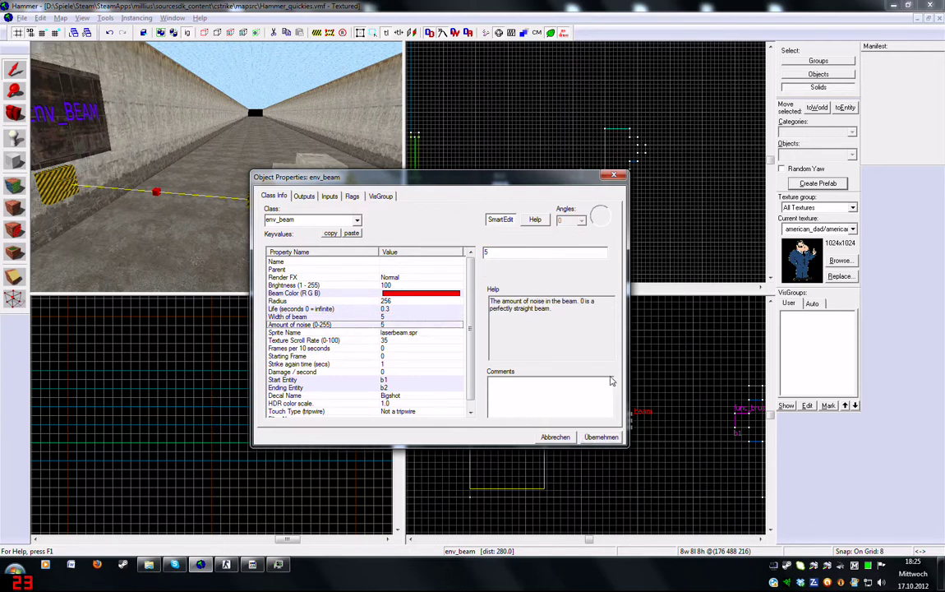
key("Return")
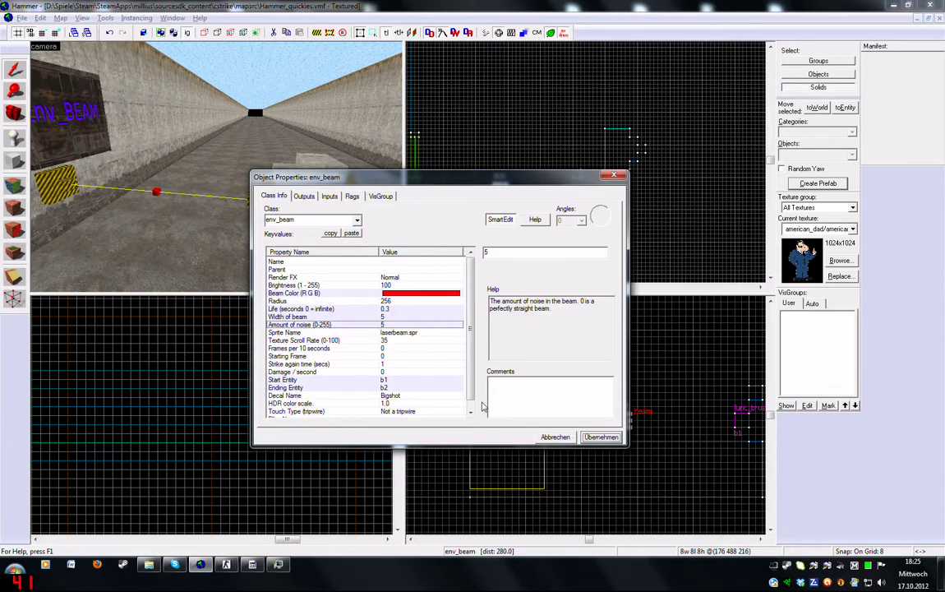
Review the env_beam's Sprite Name, Texture Scroll Rate, Frames per 10 seconds, Starting Frame and Strike again time properties
left_click(378, 332)
left_click(370, 340)
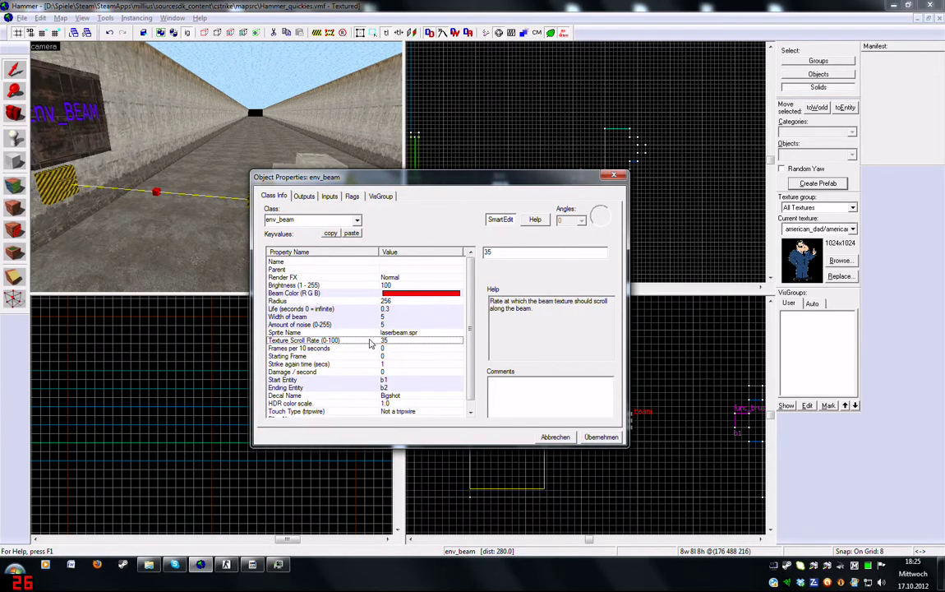
left_click(382, 332)
left_click(383, 340)
left_click(382, 348)
left_click(370, 357)
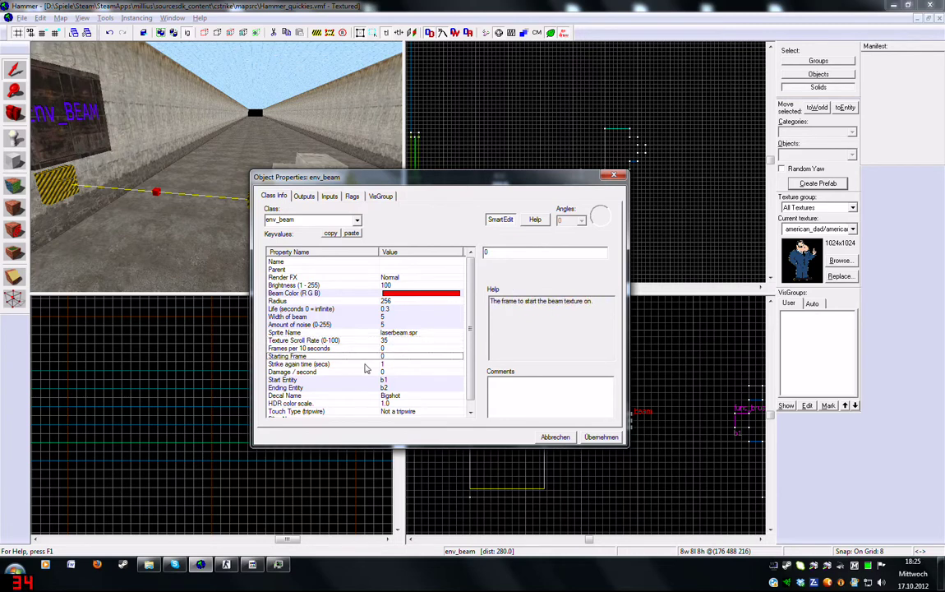
left_click(366, 365)
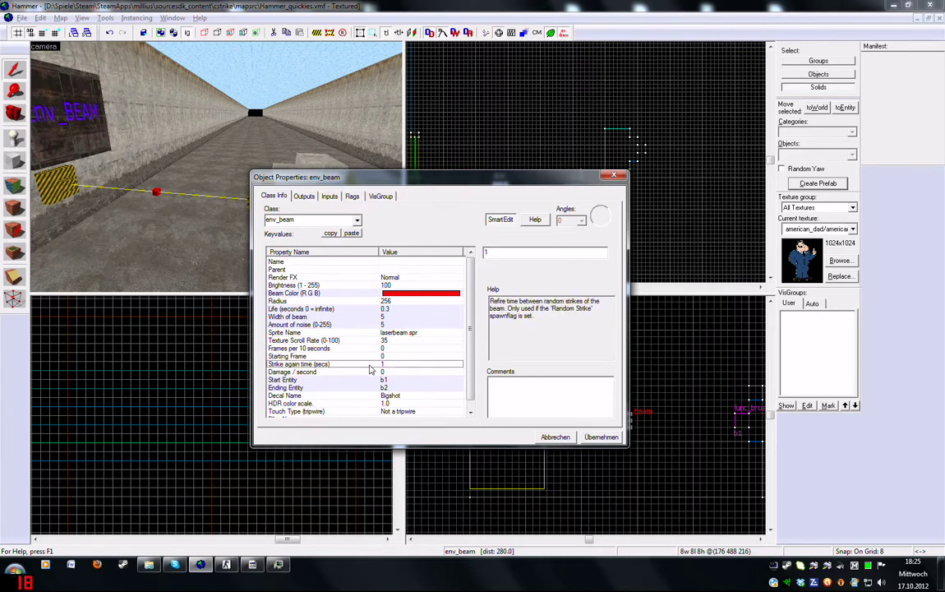
Set the beam's Damage / second to 2 and apply the change
scroll(370, 370, "down", 1)
left_click(369, 365)
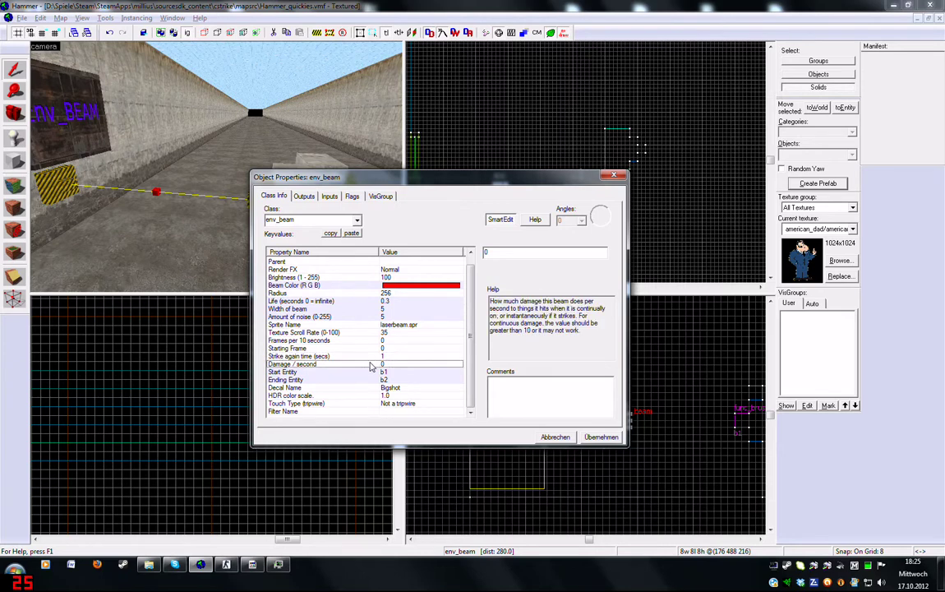
double_click(514, 255)
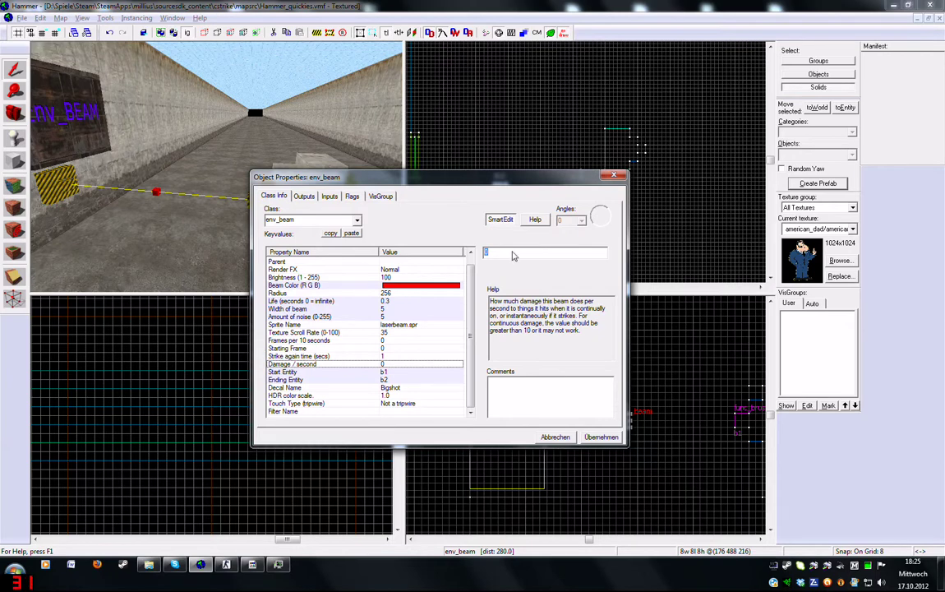
type("2")
left_click(590, 440)
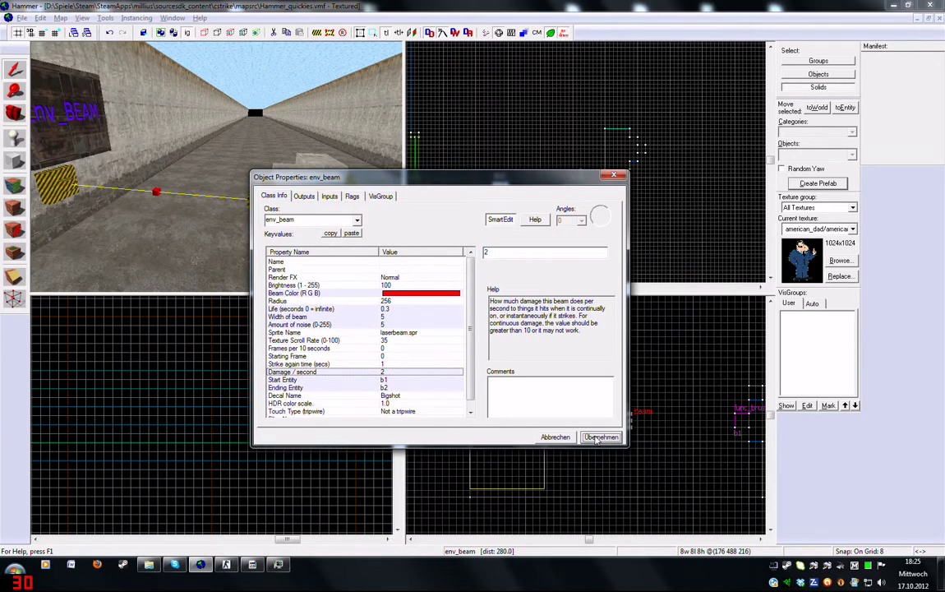
Review the Start Entity, Decal Name, HDR color scale, Touch Type options and Filter Name properties of the beam
left_click(384, 380)
scroll(388, 384, "down", 1)
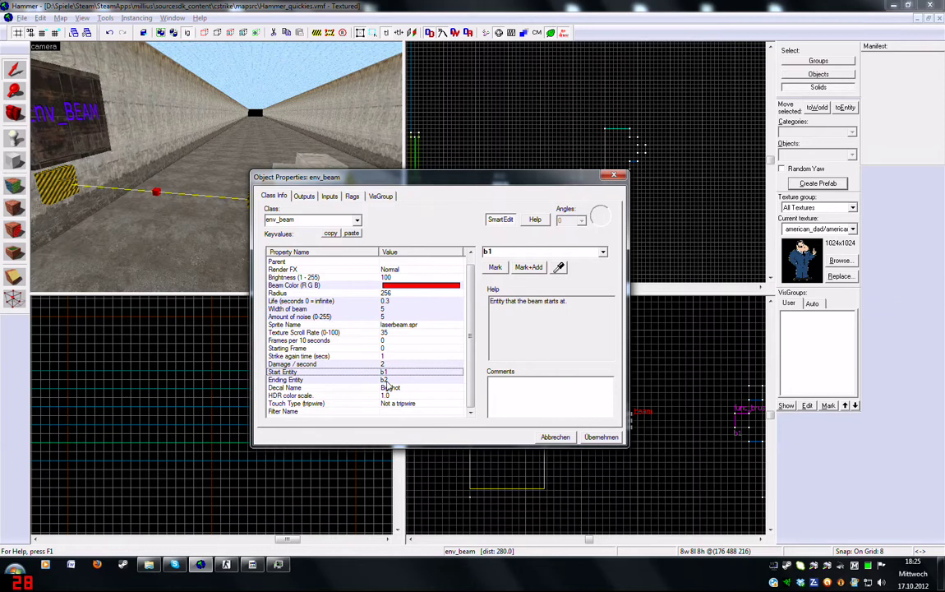
left_click(408, 389)
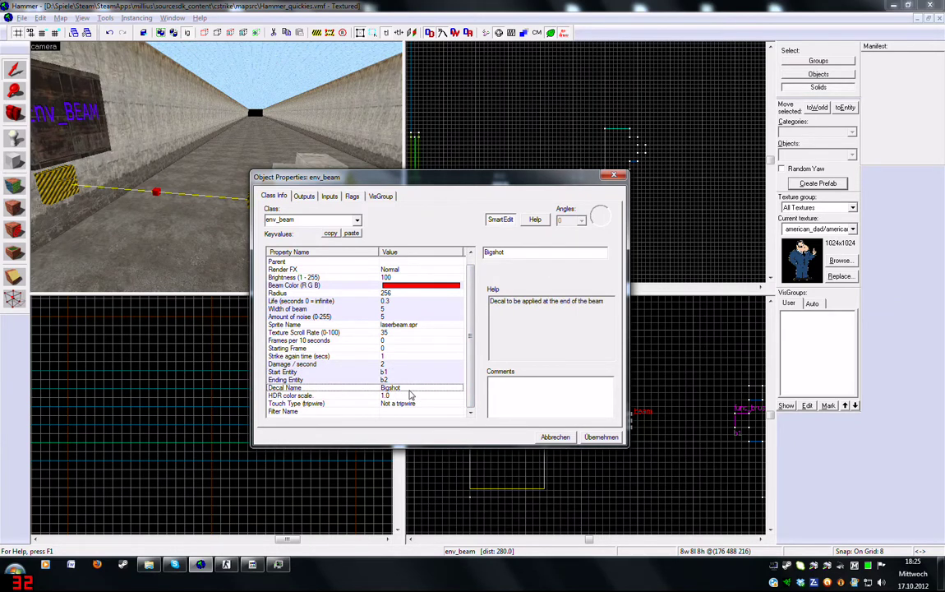
left_click(386, 398)
left_click(391, 404)
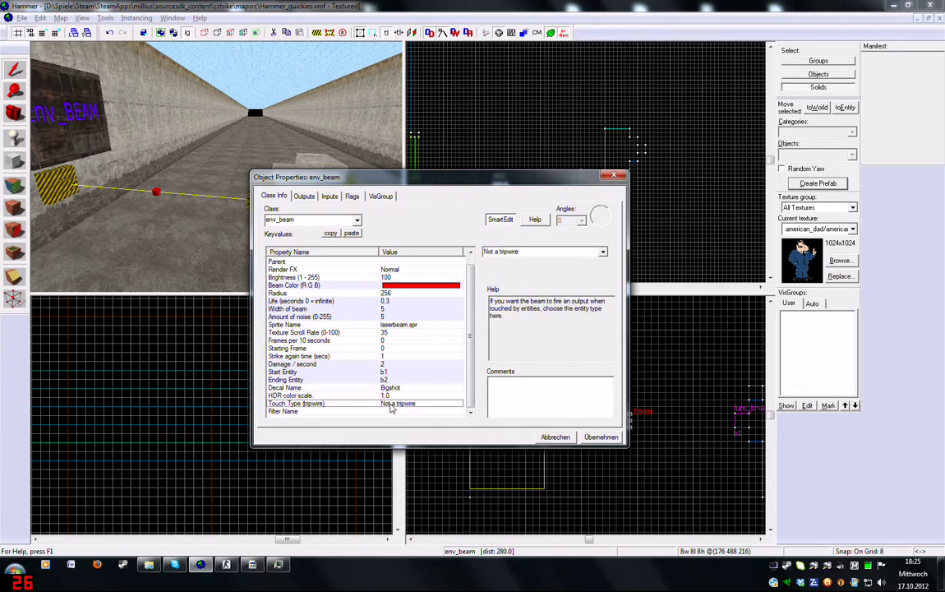
left_click(599, 251)
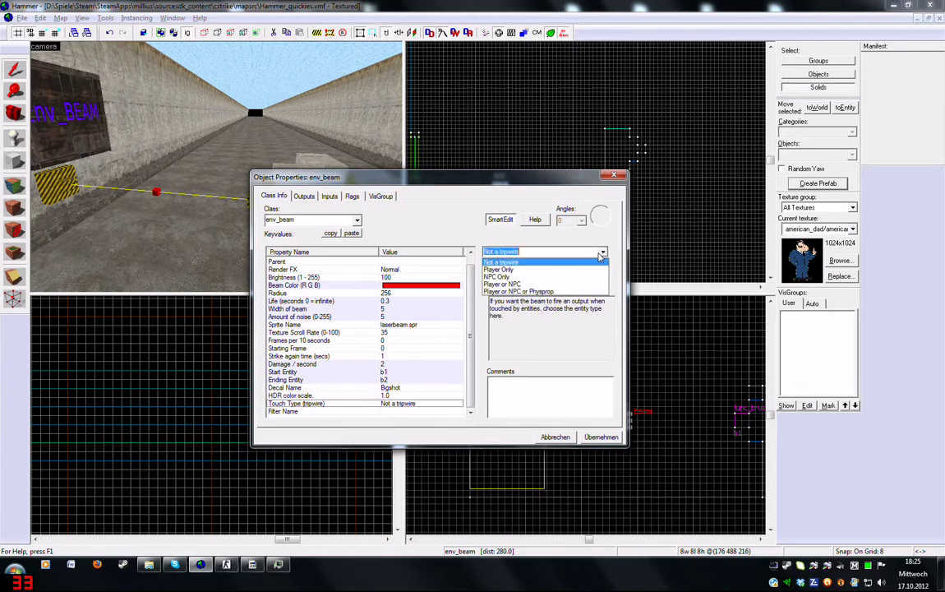
left_click(600, 258)
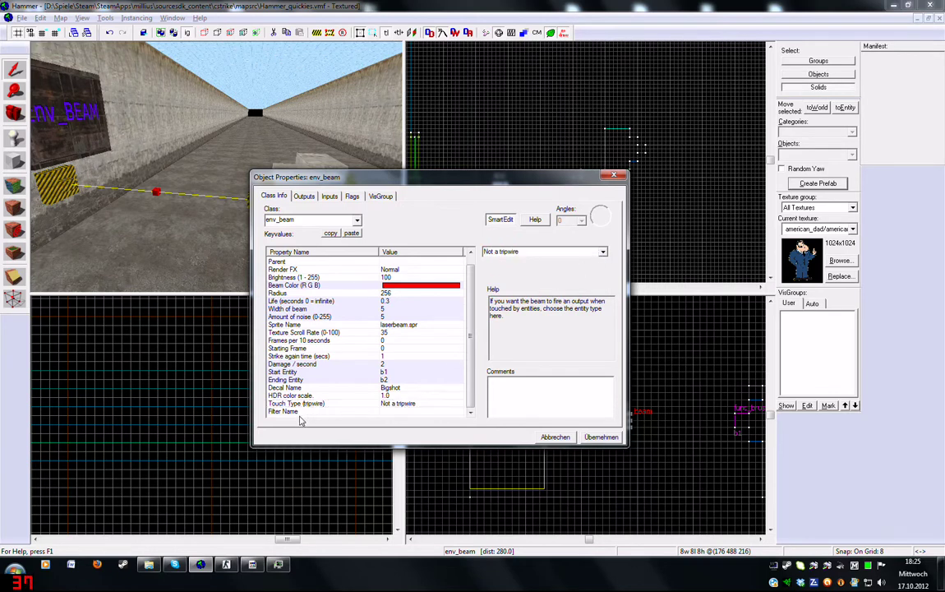
left_click(332, 412)
Enable the beam's Start On flag and check what the Radius property does for random strikes
left_click(353, 198)
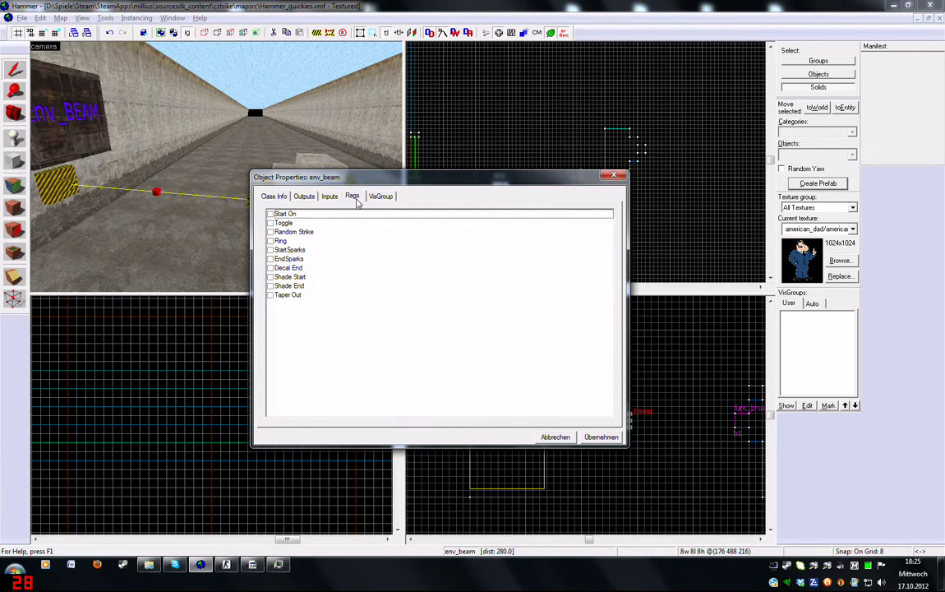
left_click(271, 214)
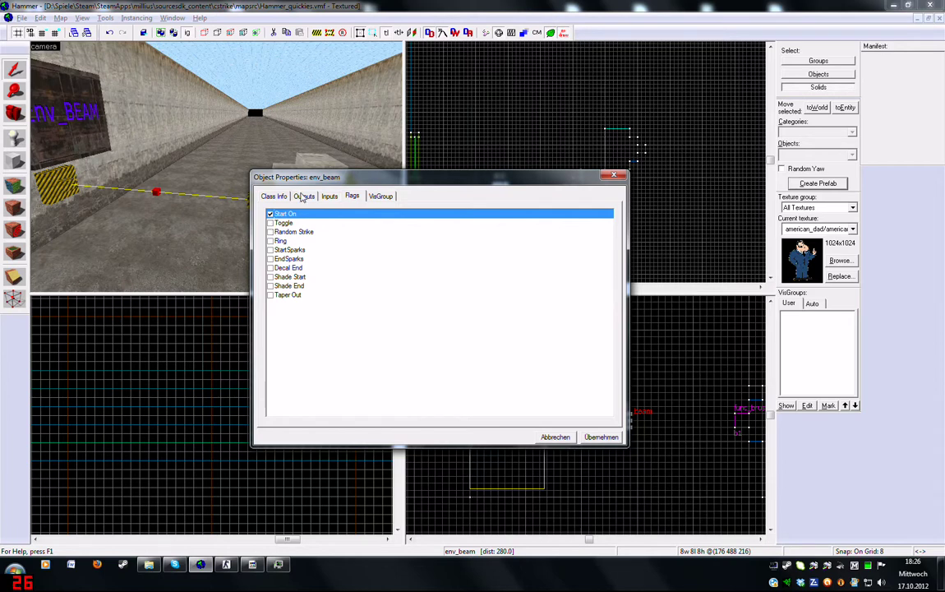
left_click(275, 196)
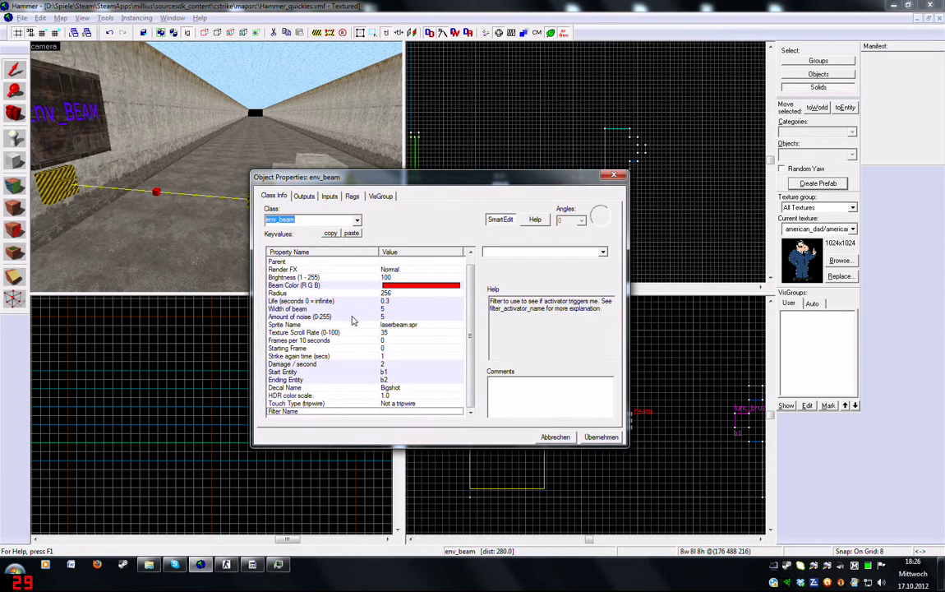
left_click(333, 293)
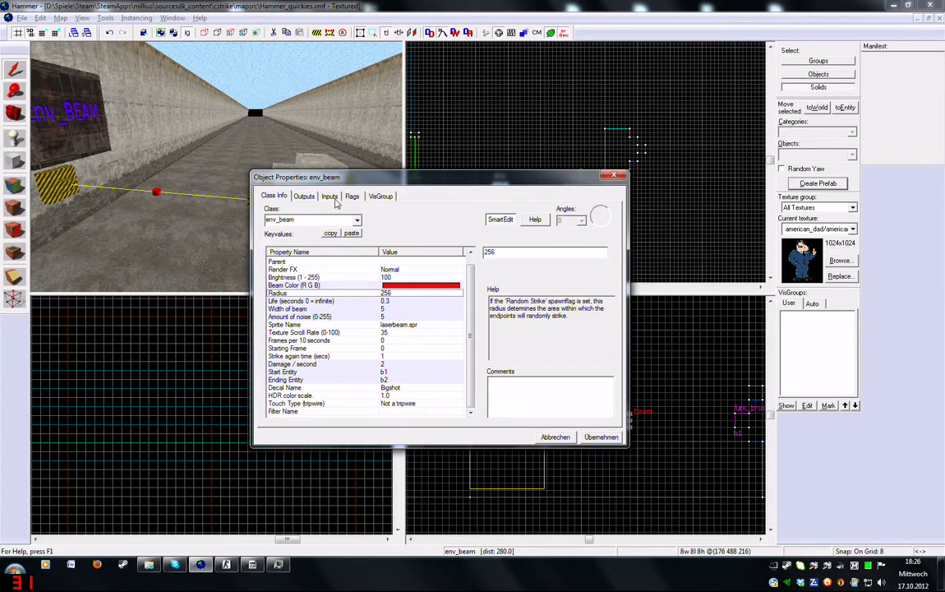
left_click(353, 198)
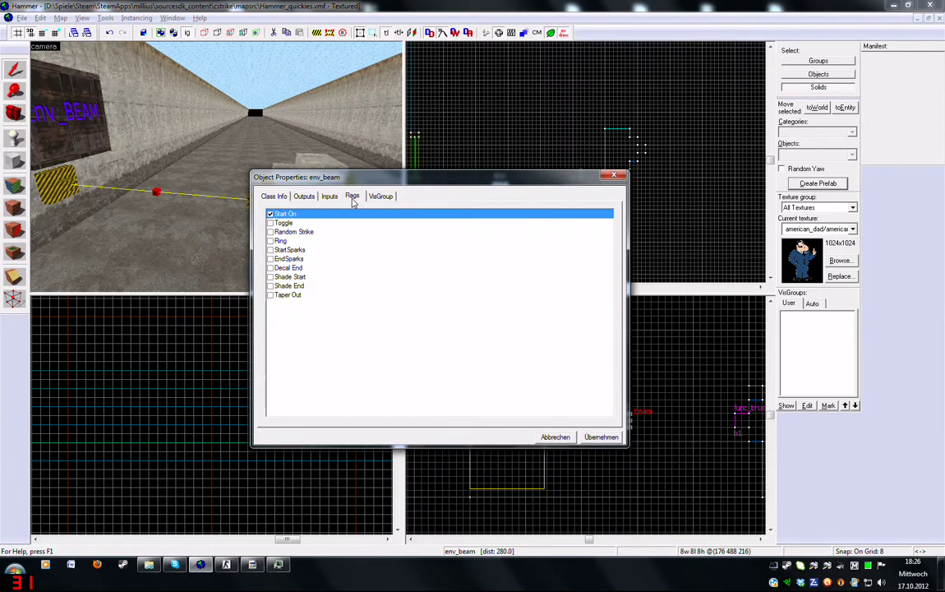
Enable the Ring and Decal End flags for the beam, leaving StartSparks and Shade Start off, and apply
left_click(270, 241)
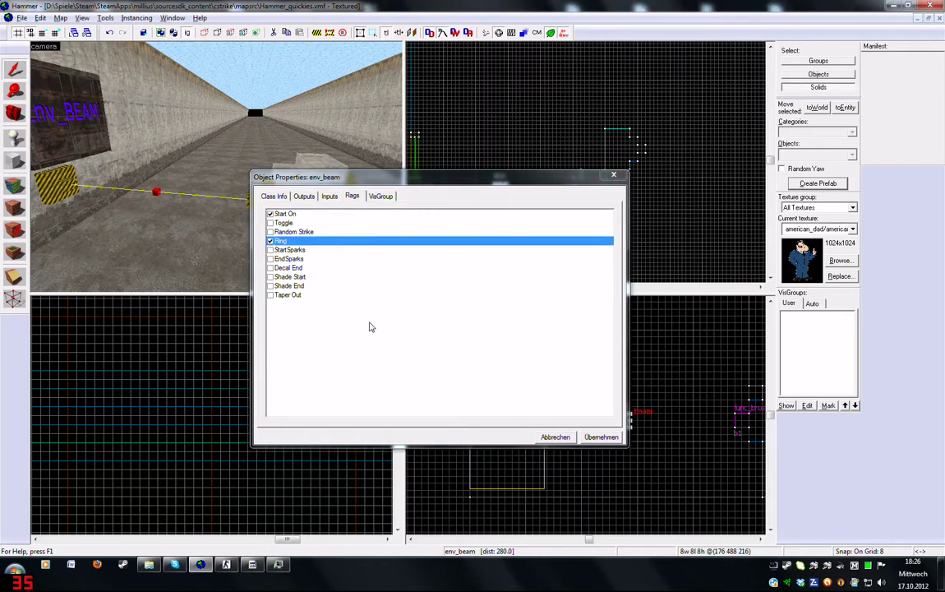
left_click(270, 249)
left_click(270, 250)
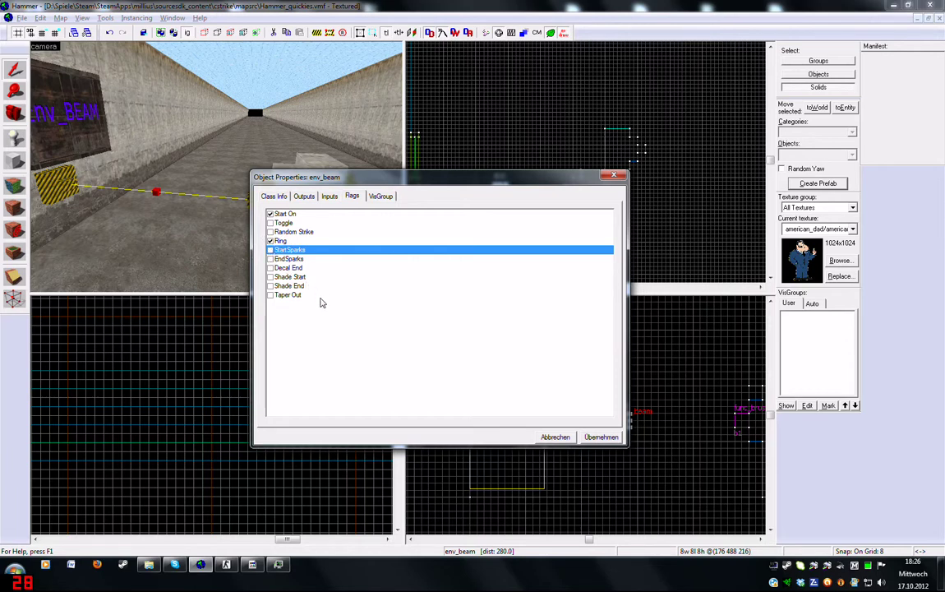
left_click(270, 277)
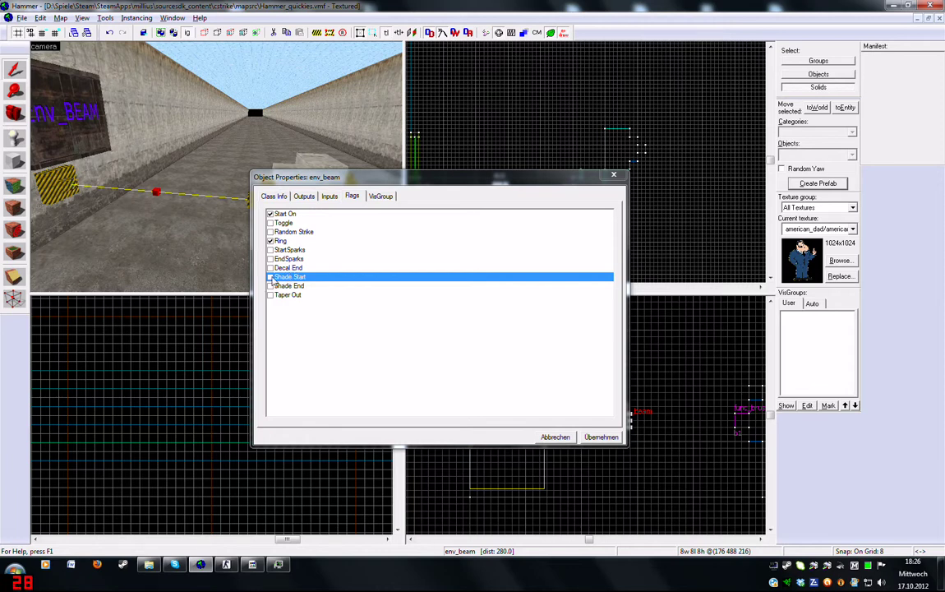
left_click(270, 267)
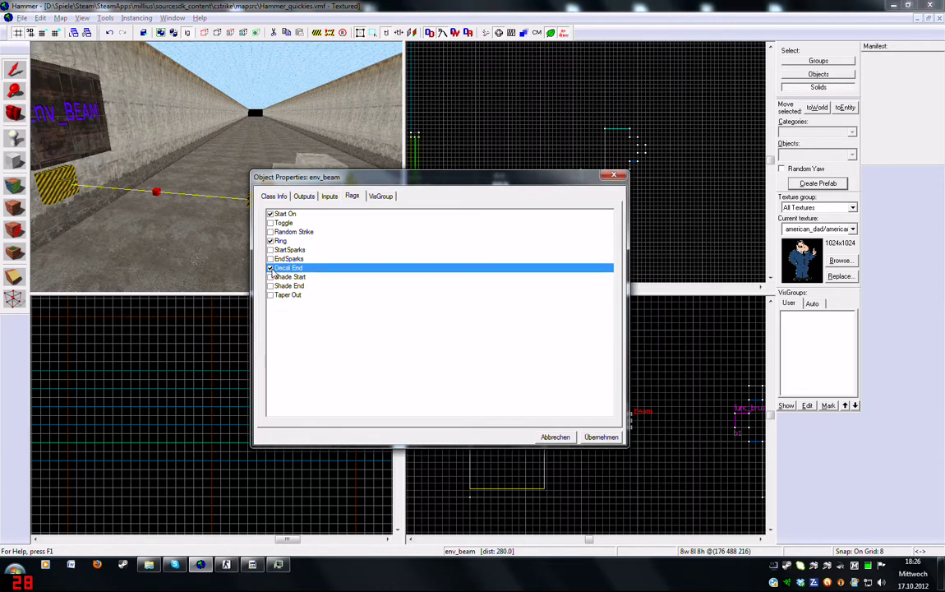
left_click(603, 437)
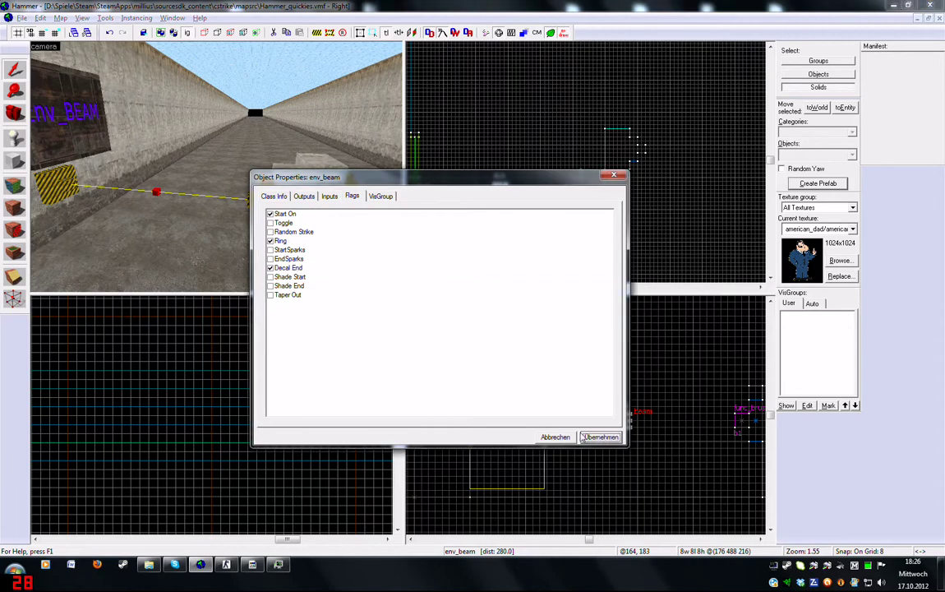
Place a copy of the env_beam midway between the second pair of striped brushes and open the copy's properties
scroll(581, 208, "down", 2)
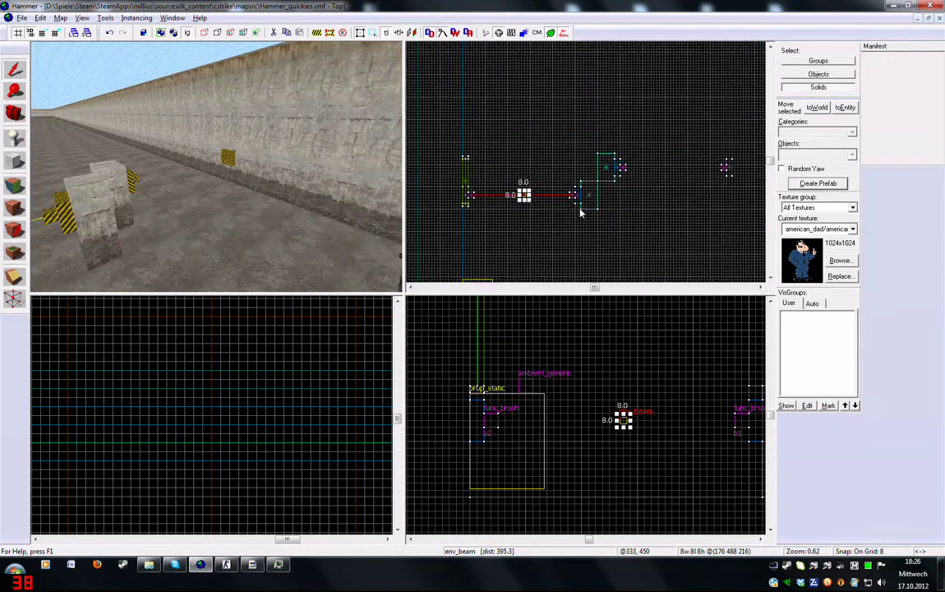
left_click_drag(433, 194, 585, 167)
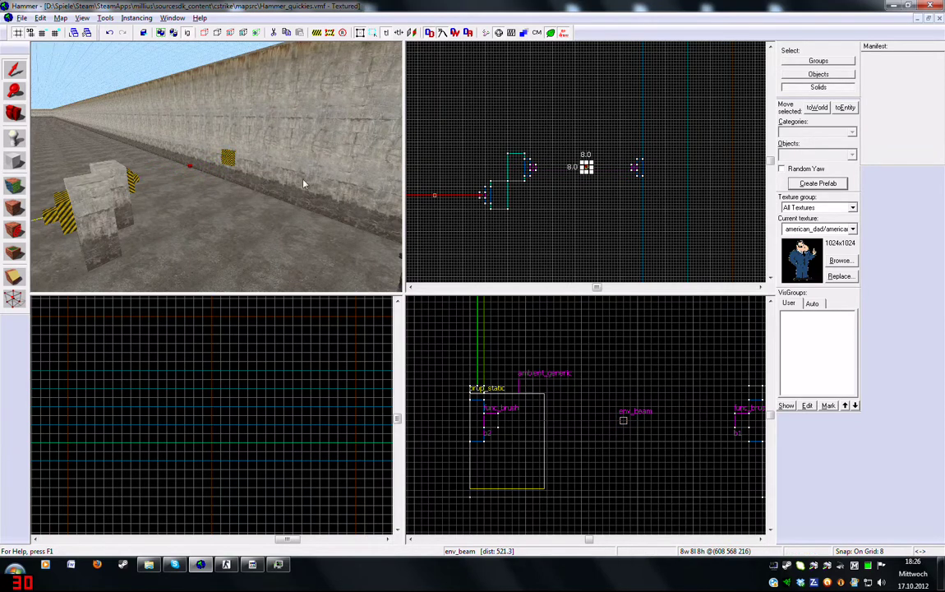
key("alt+Return")
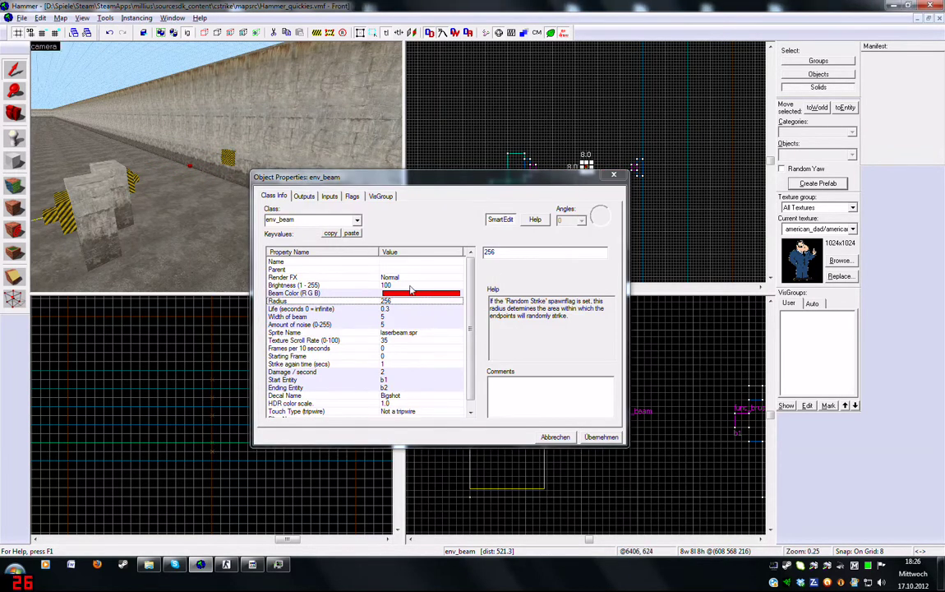
Set the copied beam's Start Entity to b4 and Ending Entity to b3 by picking the two striped brushes, and apply
left_click(398, 395)
left_click(382, 372)
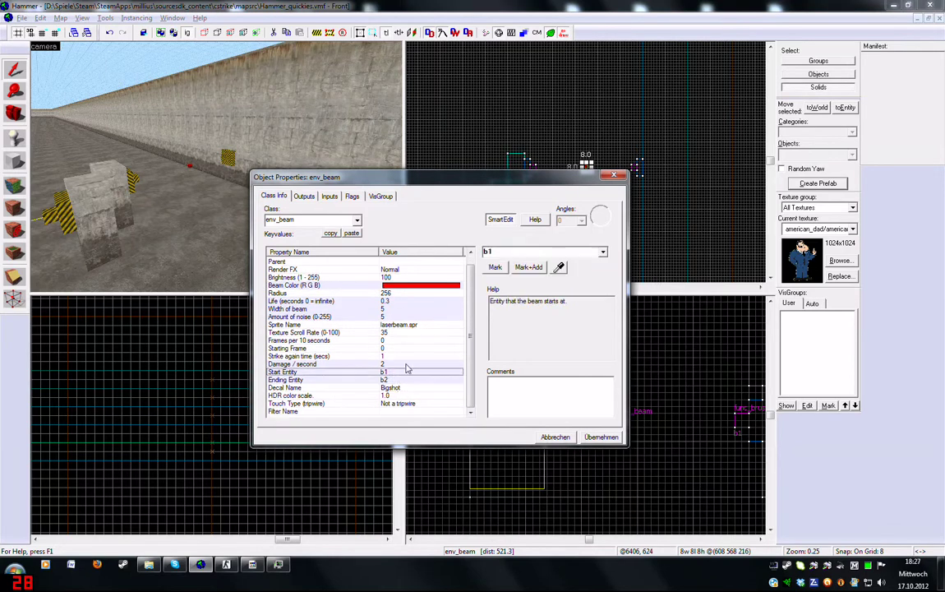
left_click(558, 267)
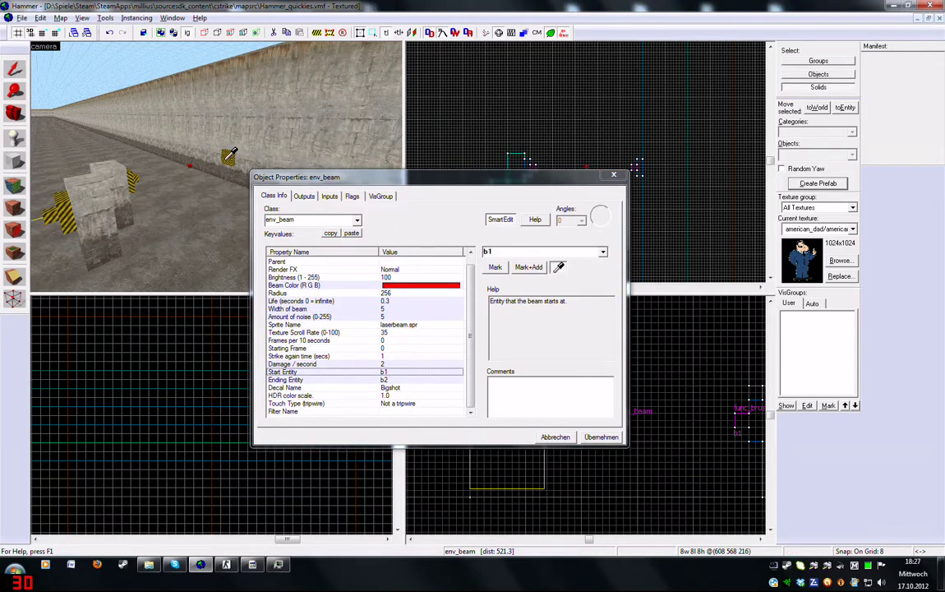
left_click(207, 141)
left_click(382, 380)
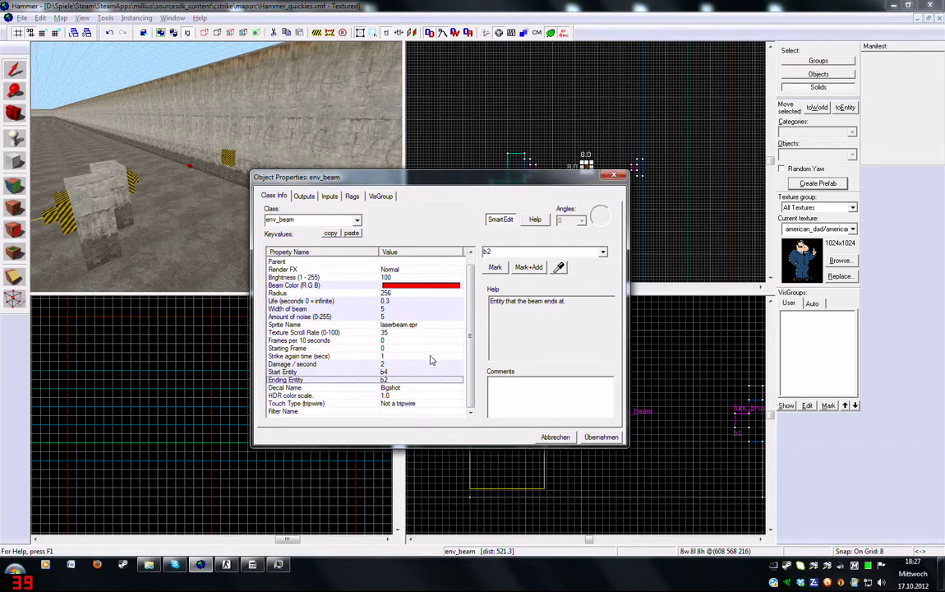
left_click(558, 267)
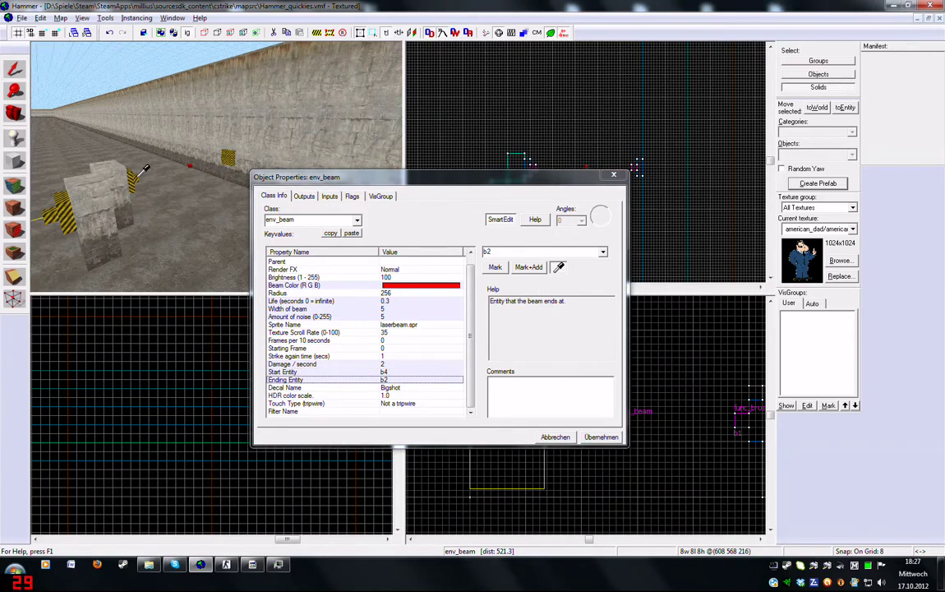
left_click(132, 162)
left_click(384, 287)
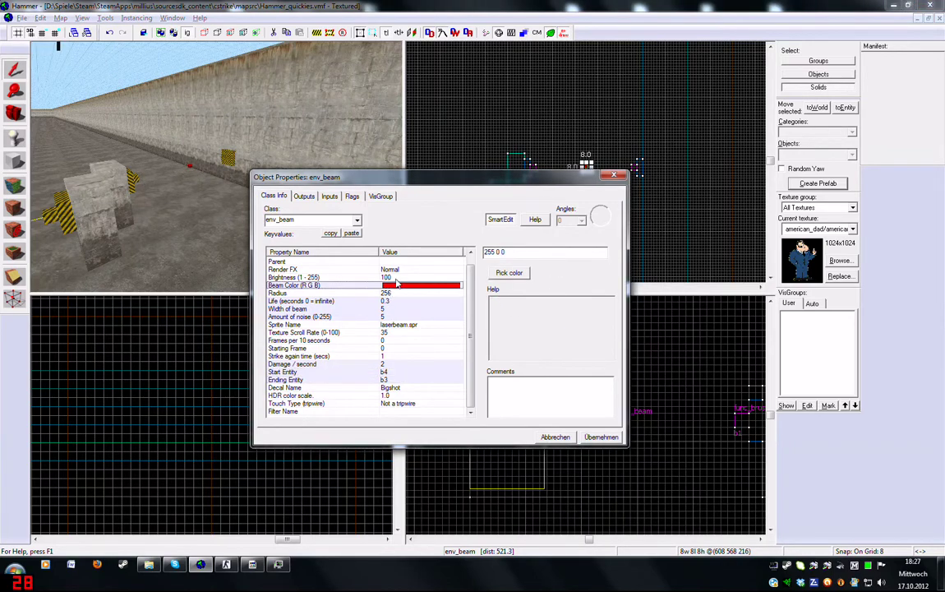
left_click_drag(394, 177, 411, 271)
key("Left")
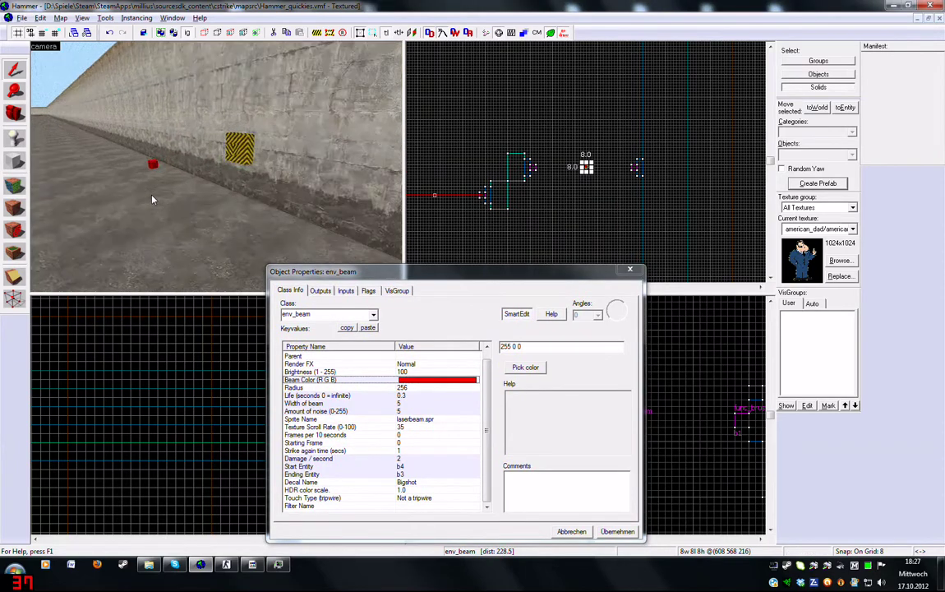
left_click(616, 531)
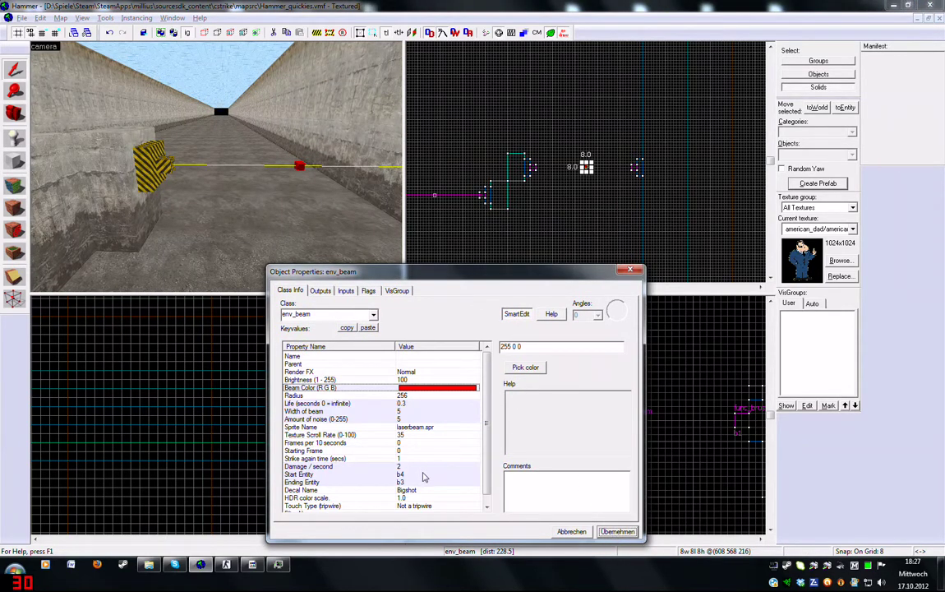
Set the copied beam's Beam Color to pure blue (0 0 255) and check its Strike again time property
left_click(525, 368)
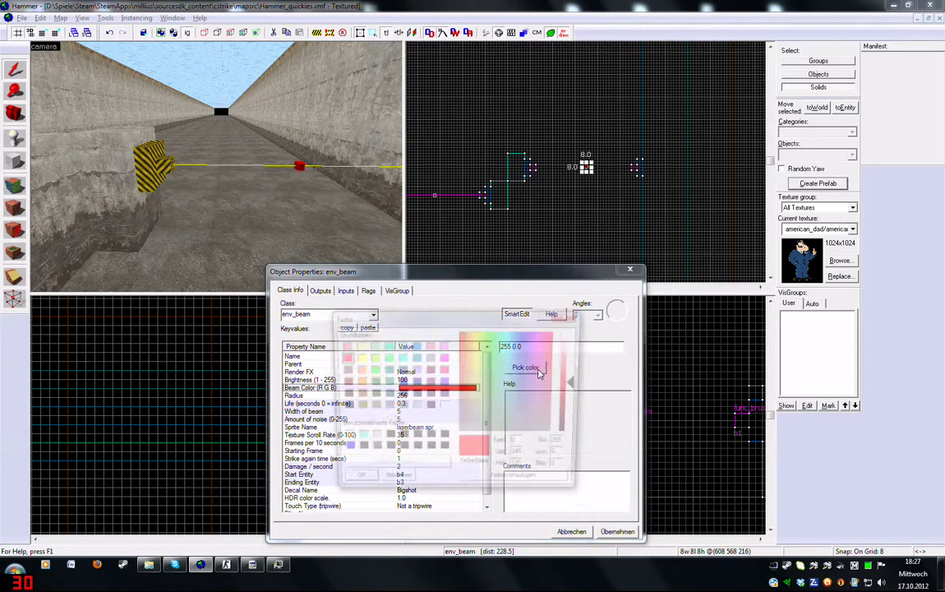
left_click(341, 450)
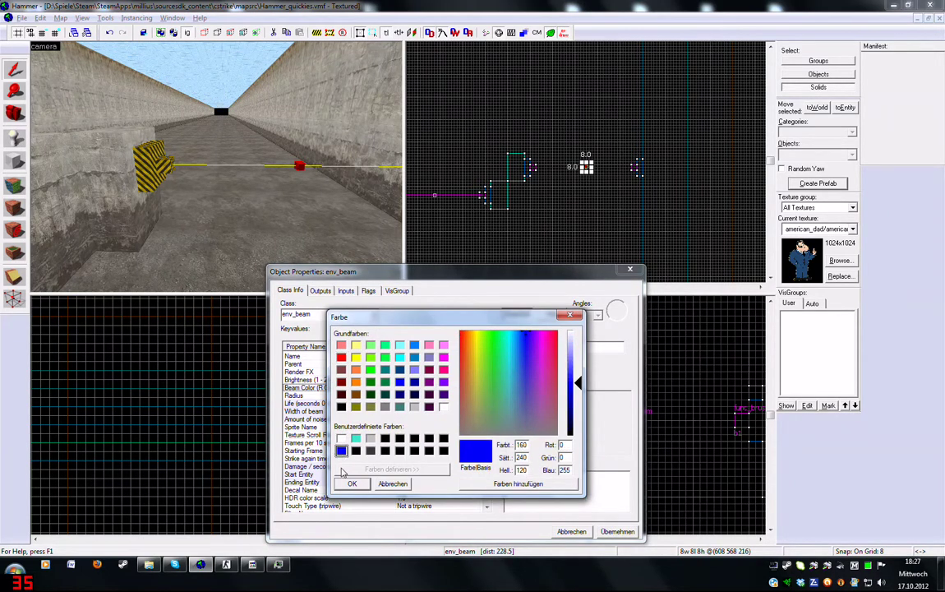
left_click(352, 484)
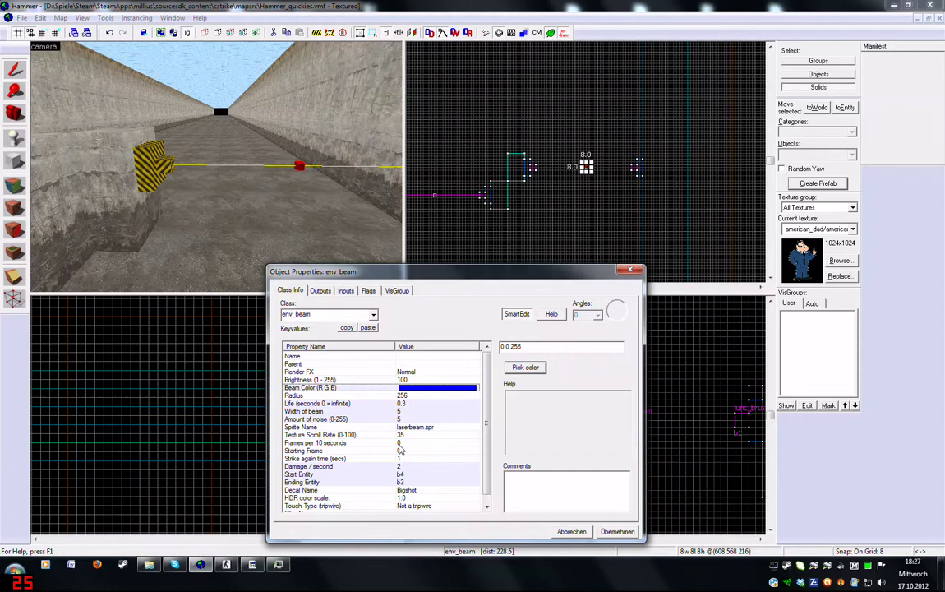
left_click(398, 459)
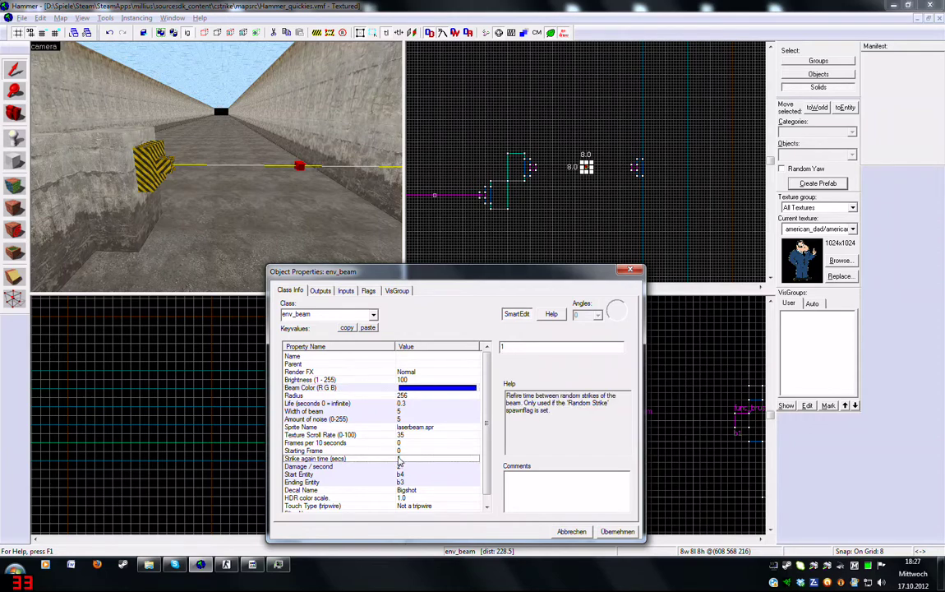
Set the copied beam's Life to 0 seconds so it stays on indefinitely, and apply
left_click_drag(395, 273, 379, 240)
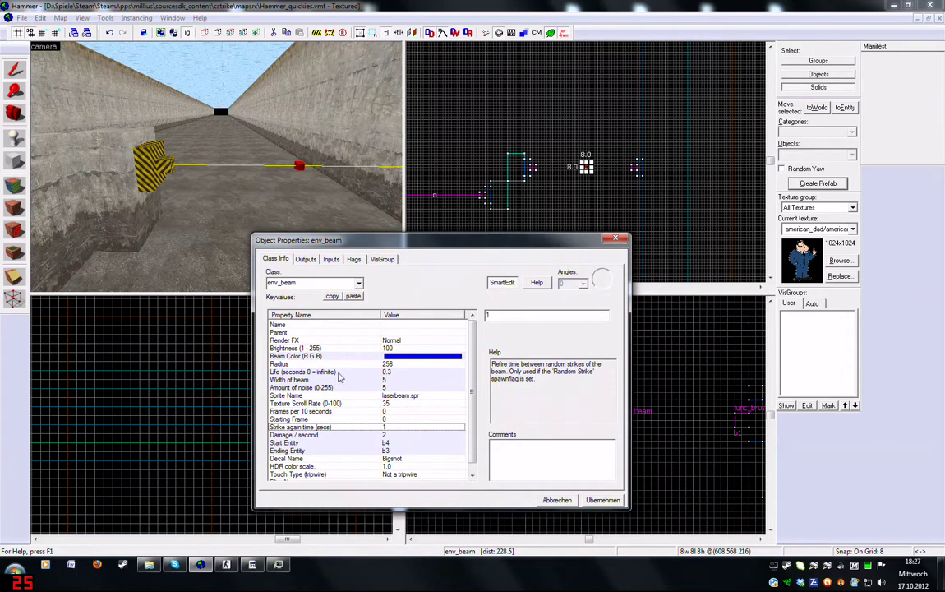
left_click(314, 387)
left_click(344, 372)
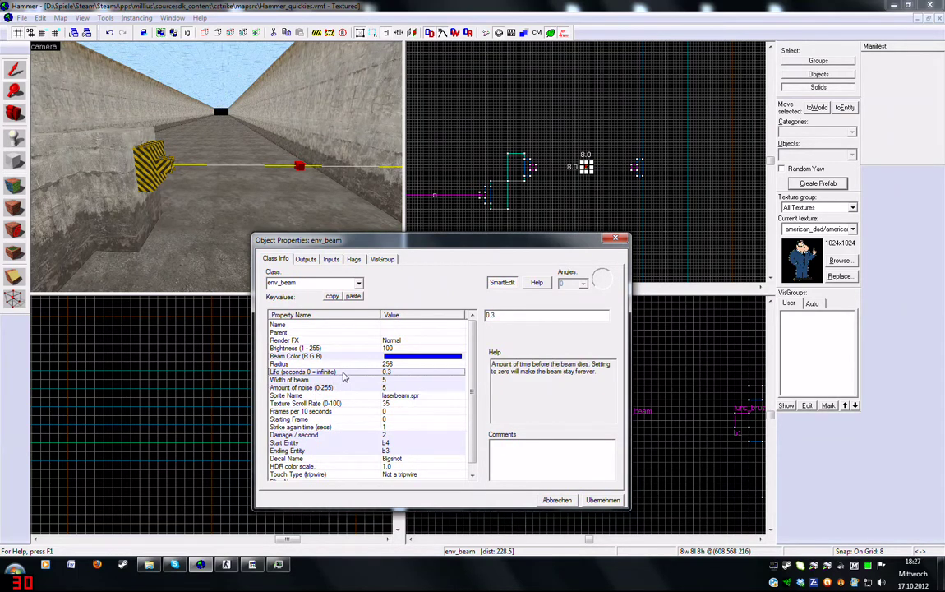
double_click(491, 314)
type("0")
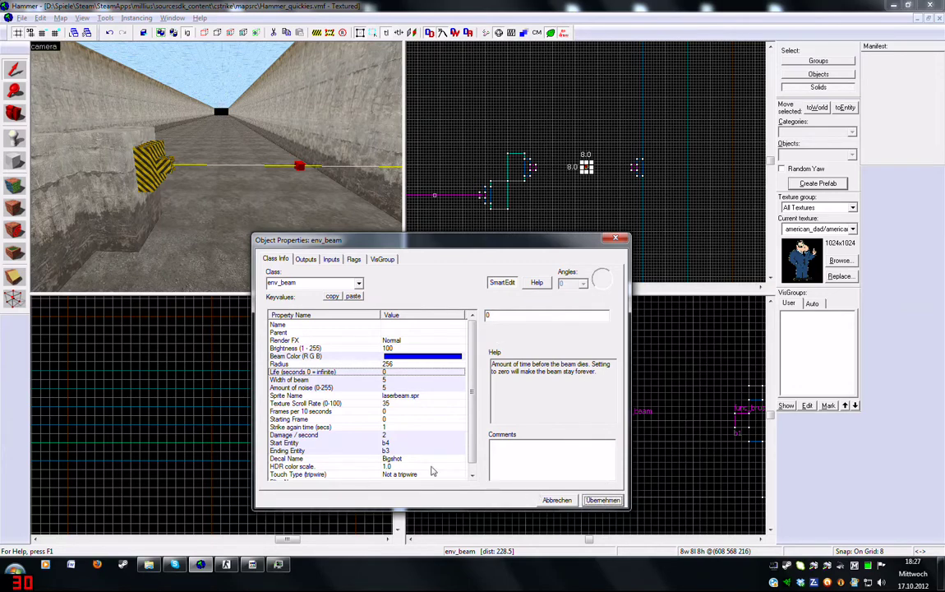
Set the copied beam's Width of beam to 15 and its Amount of noise to 200
left_click(321, 379)
double_click(518, 315)
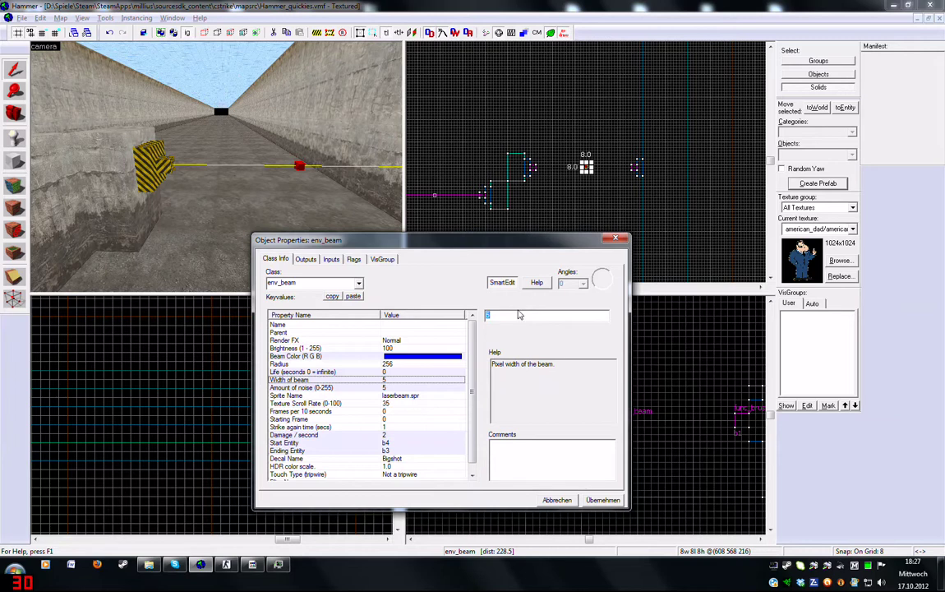
type("15")
left_click(329, 387)
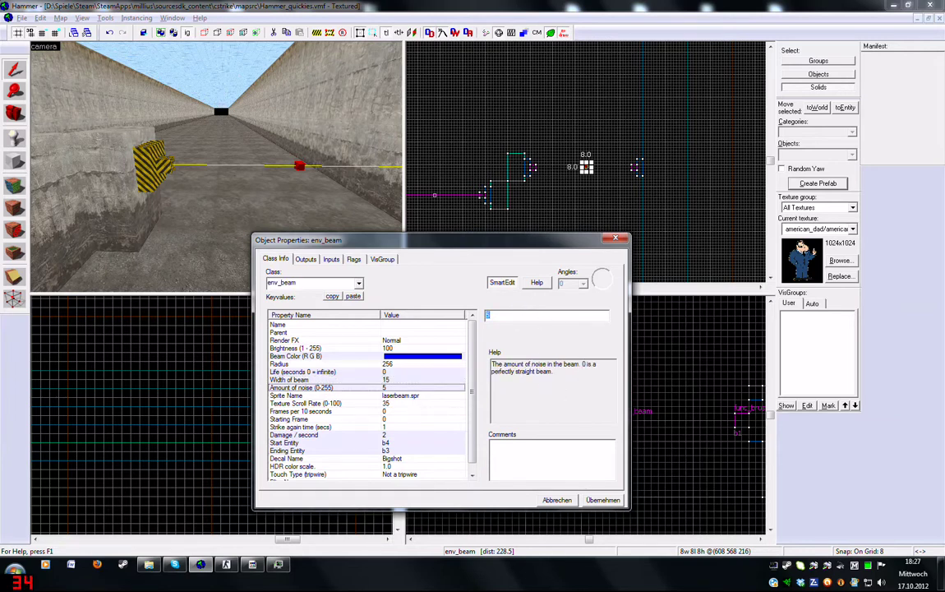
type("200")
left_click(380, 411)
Set the copied beam's Damage / second to 0, apply, and check its HDR color scale property
scroll(378, 415, "down", 1)
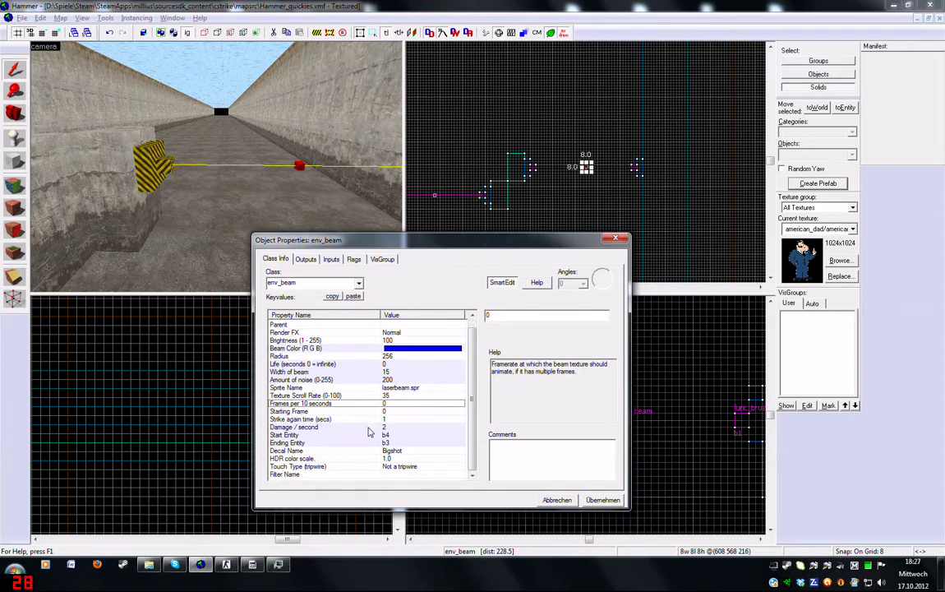
left_click(376, 426)
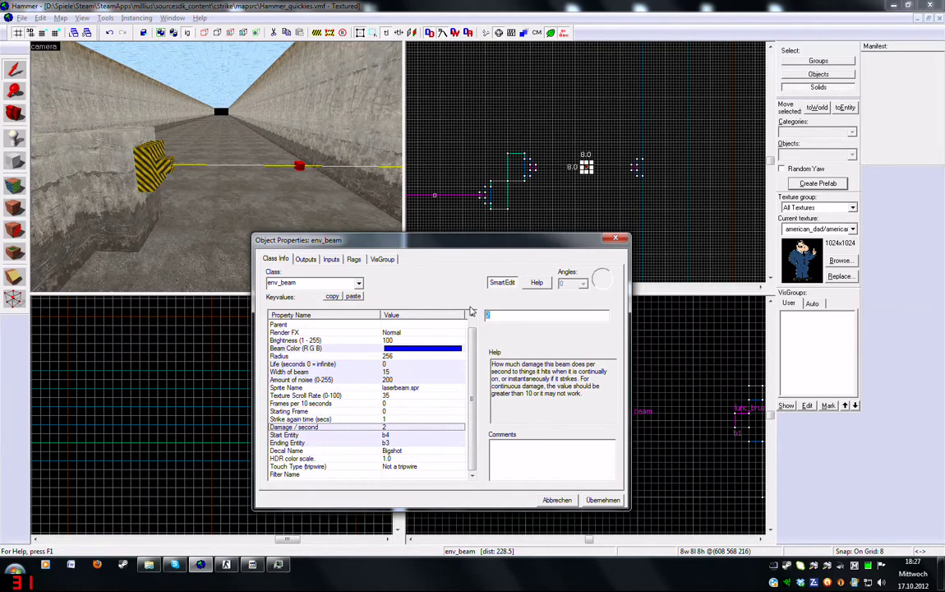
type("0")
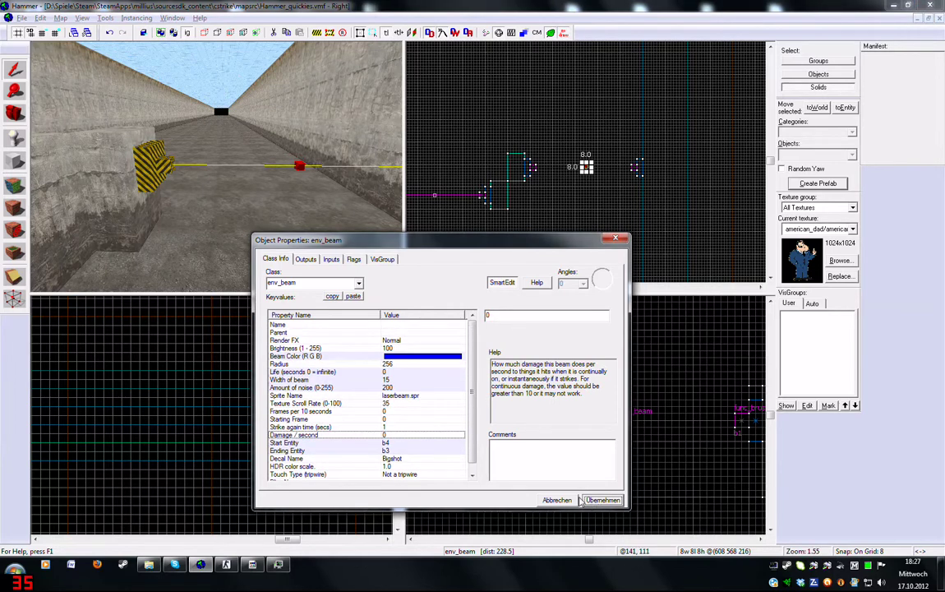
left_click(391, 465)
scroll(391, 458, "down", 1)
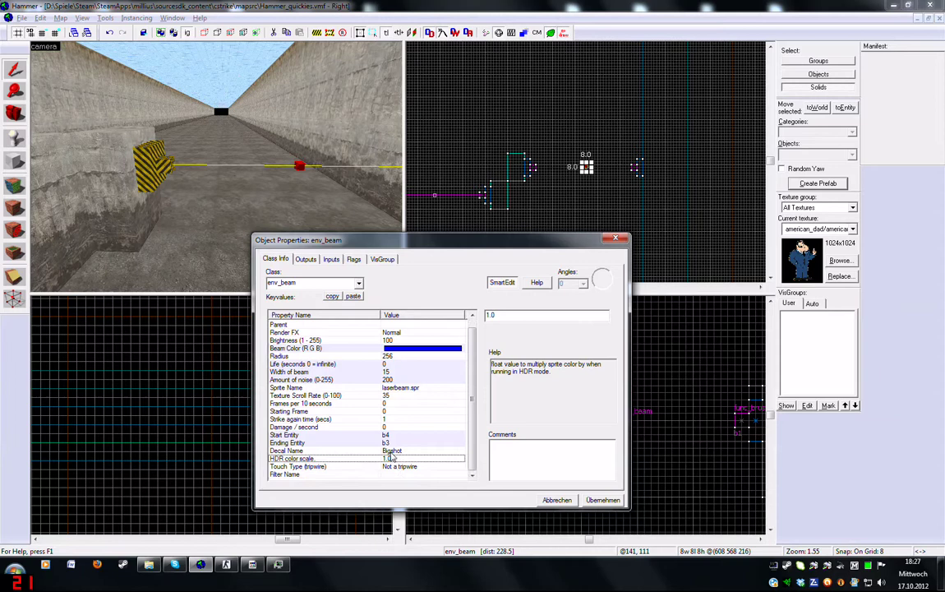
Disable the Ring flag and enable Random Strike for the copied beam, and return to its keyvalues
left_click(354, 259)
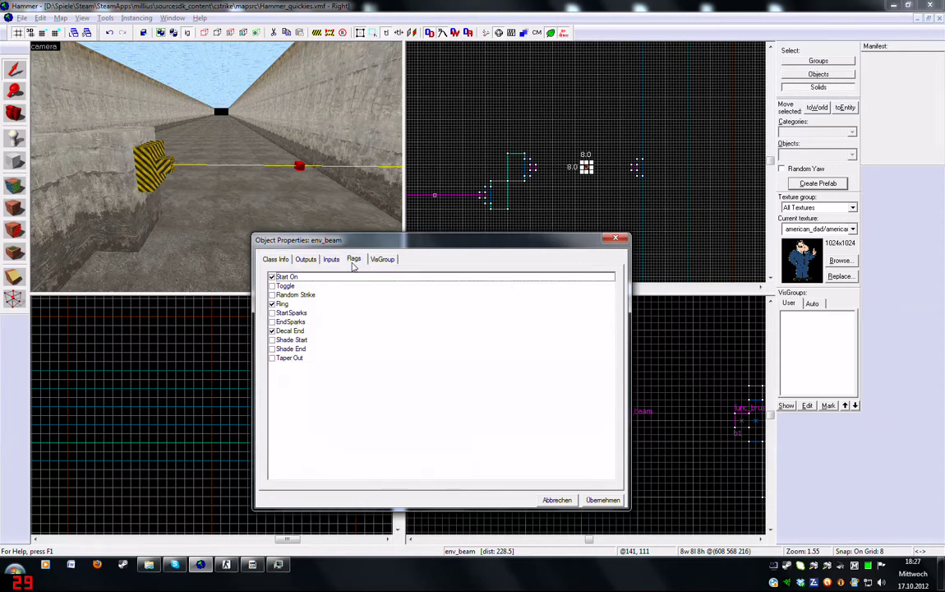
left_click(272, 305)
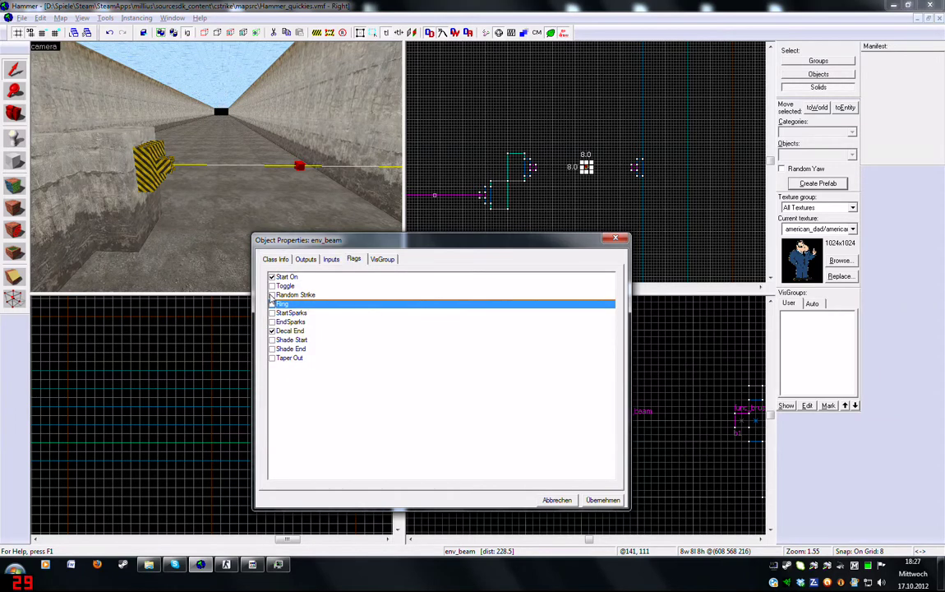
left_click(303, 261)
left_click(276, 259)
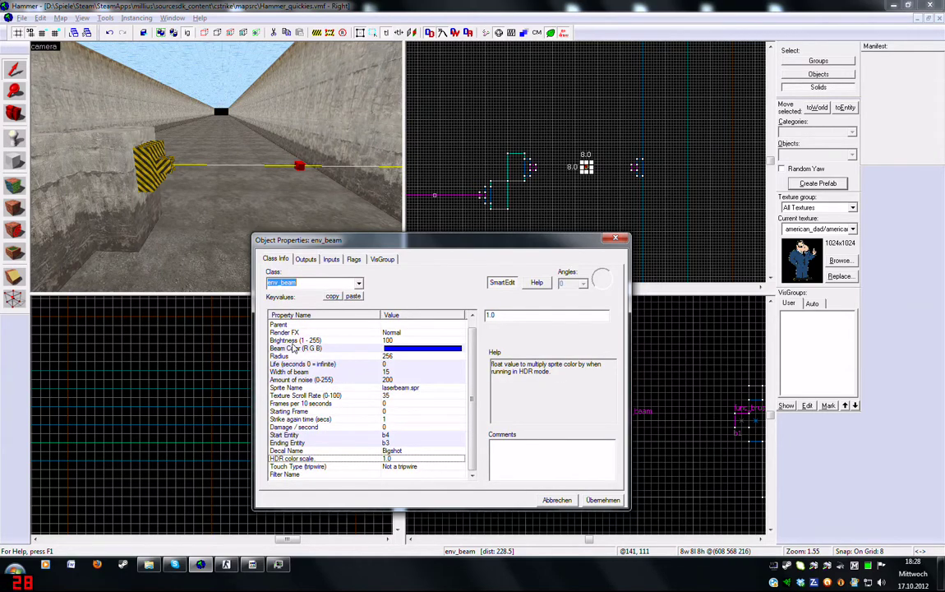
Set the copied beam's Radius to 500 and apply
left_click(379, 350)
left_click(380, 355)
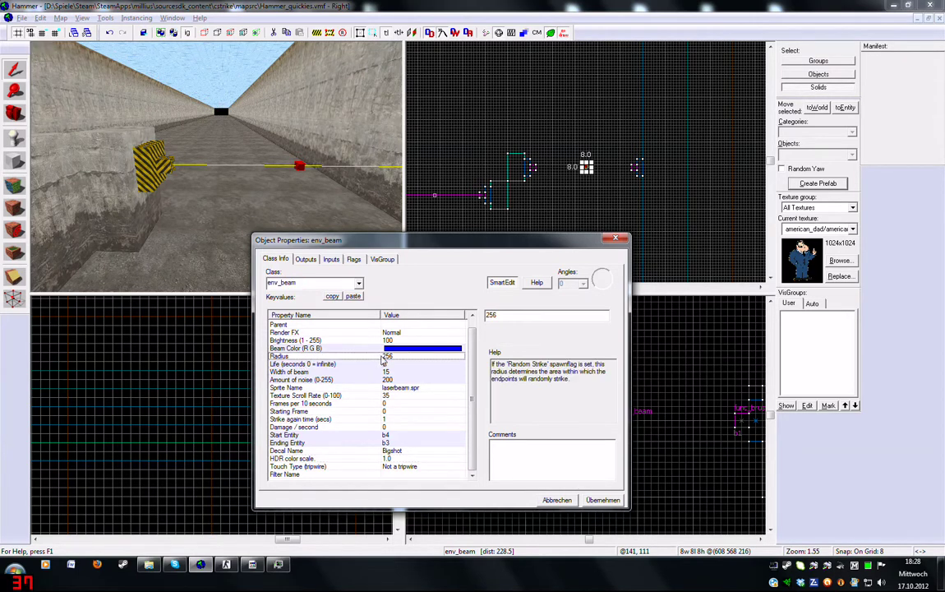
type("500")
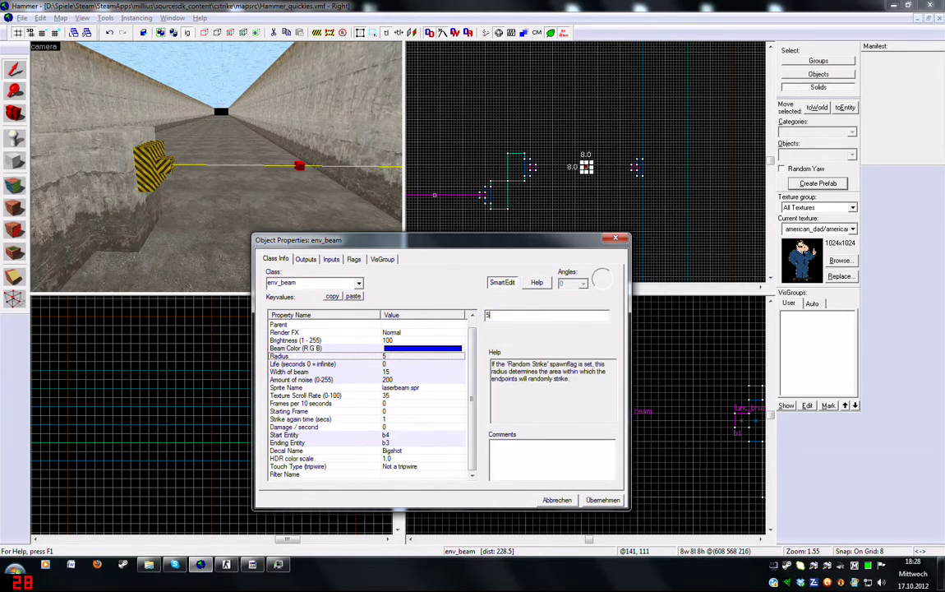
left_click(603, 500)
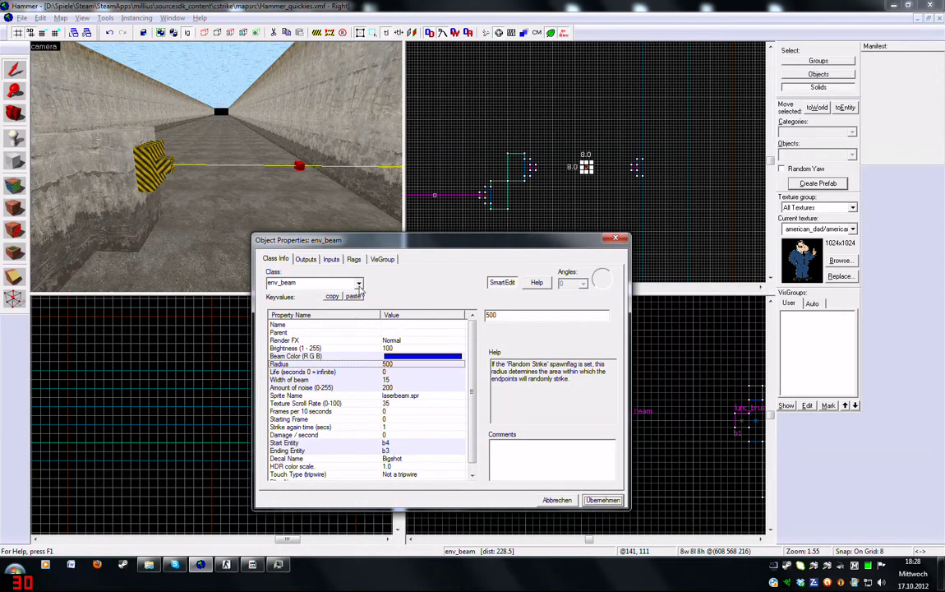
Disable the Decal End flag, enable StartSparks and EndSparks, apply, then close the copied beam's properties and deselect it
left_click(353, 259)
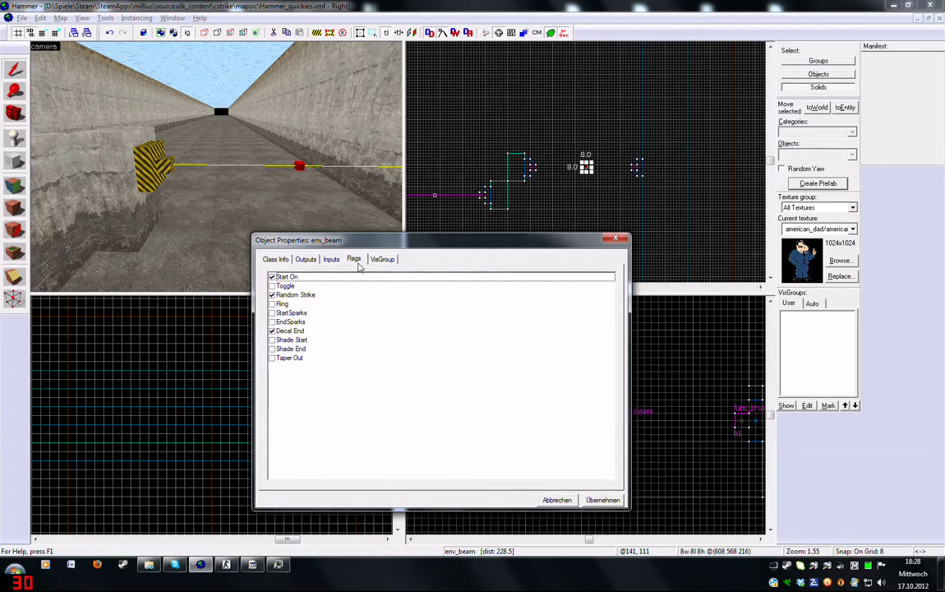
left_click(272, 330)
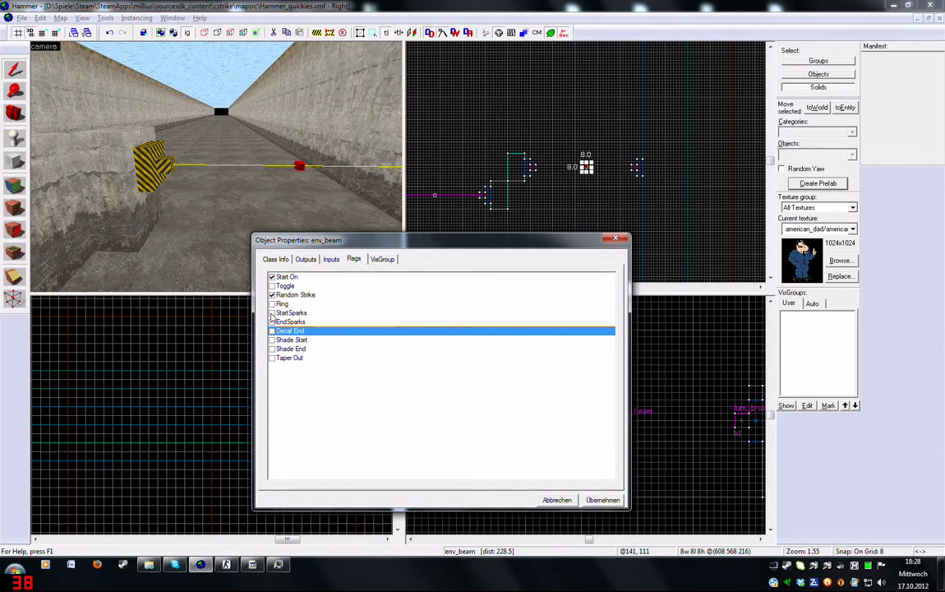
left_click(272, 312)
left_click(272, 321)
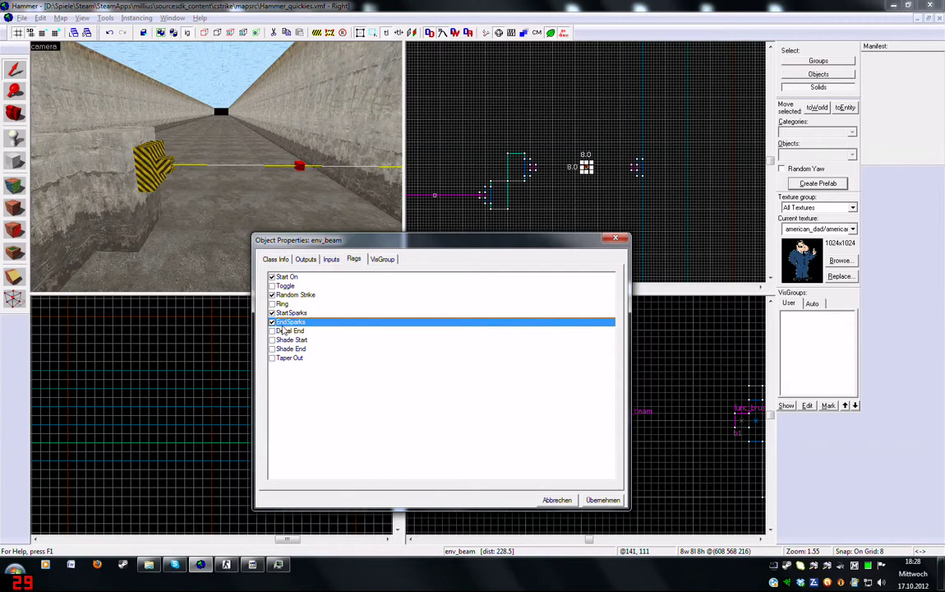
left_click(593, 499)
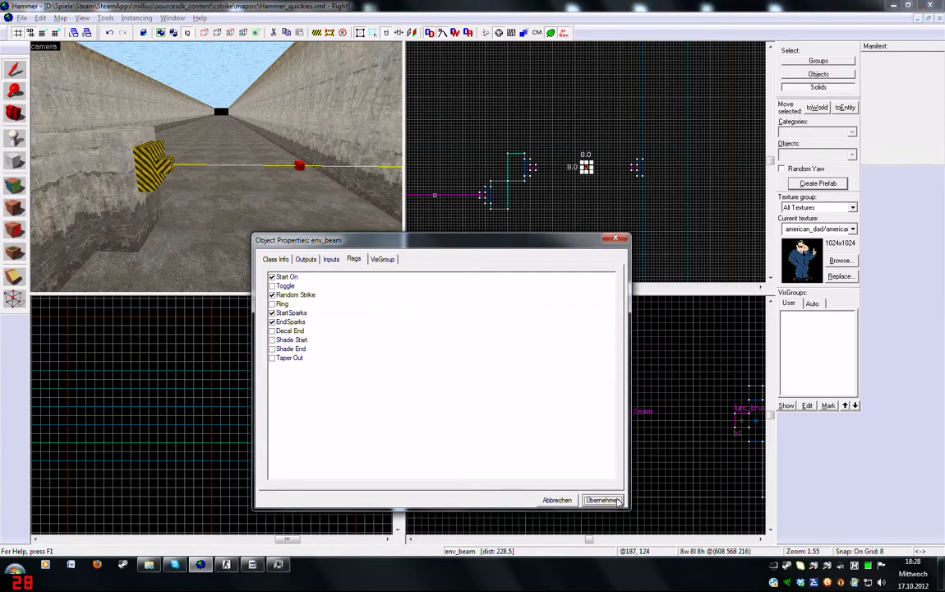
left_click(565, 499)
key("Escape")
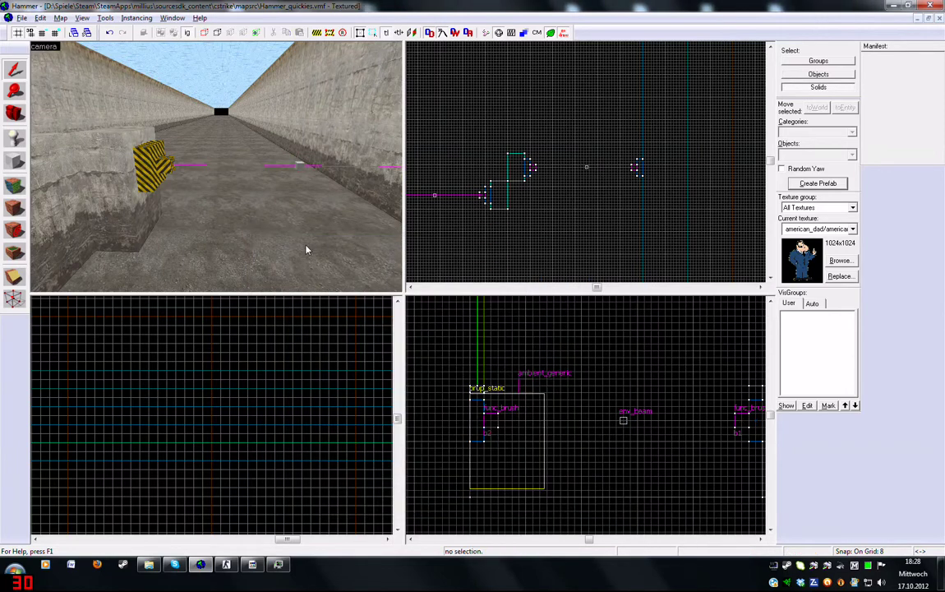
Examine the blue beam between the striped brushes in the running game and walk towards the Env_BEAM sign
key("Down")
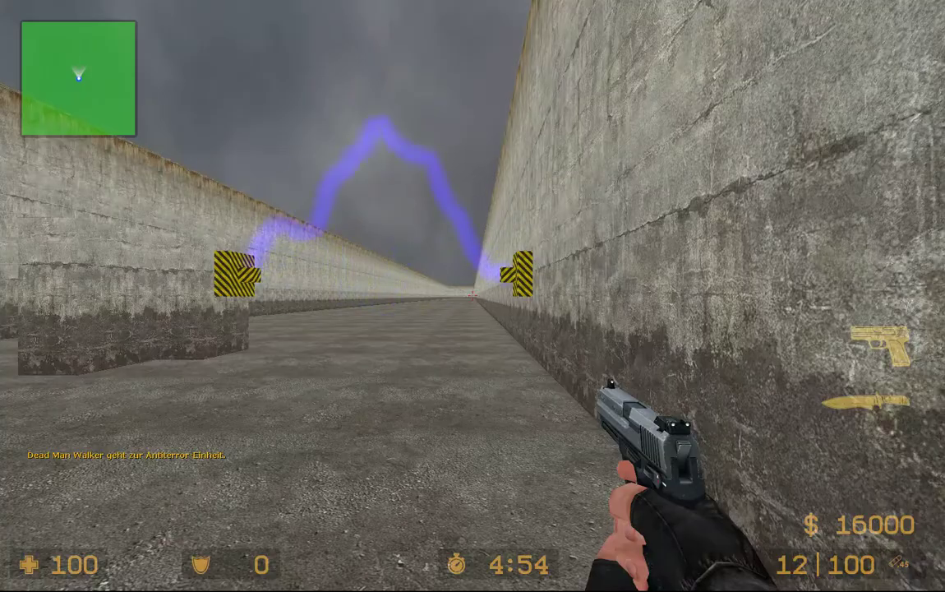
key("s")
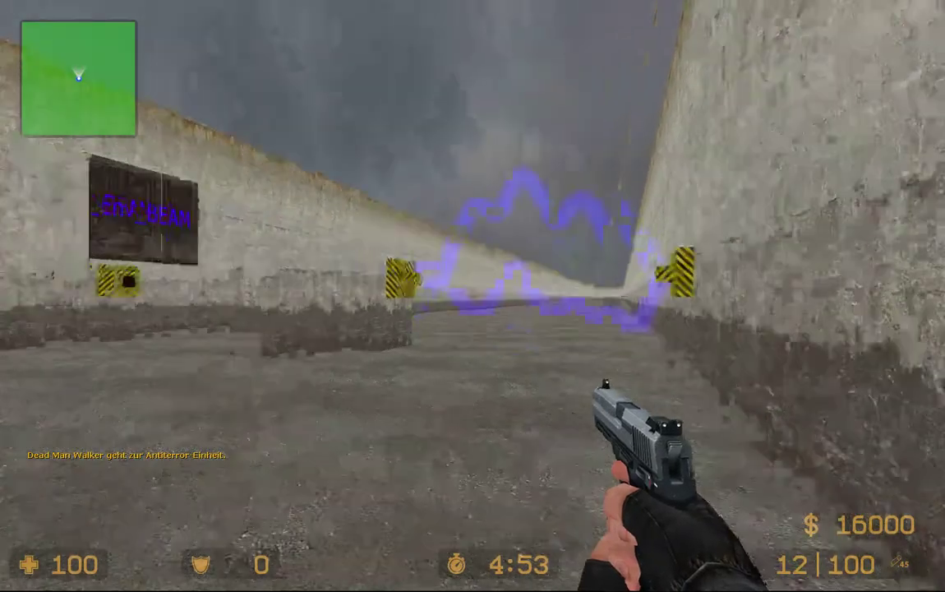
key("w")
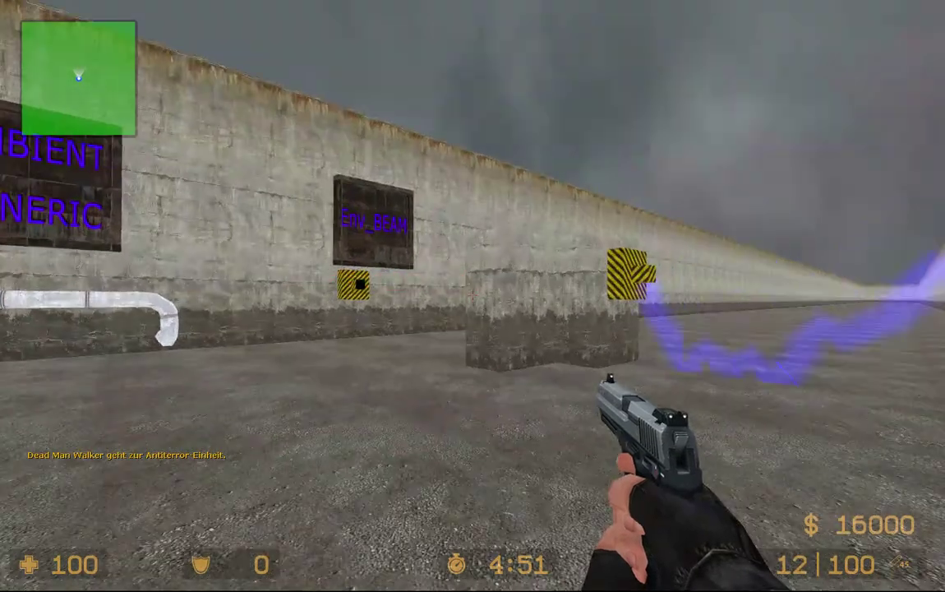
key("w")
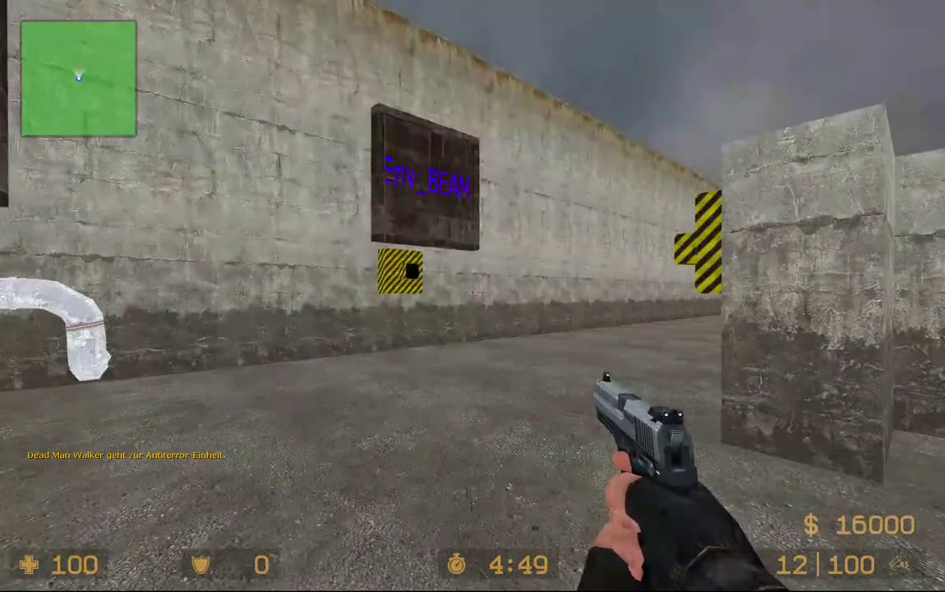